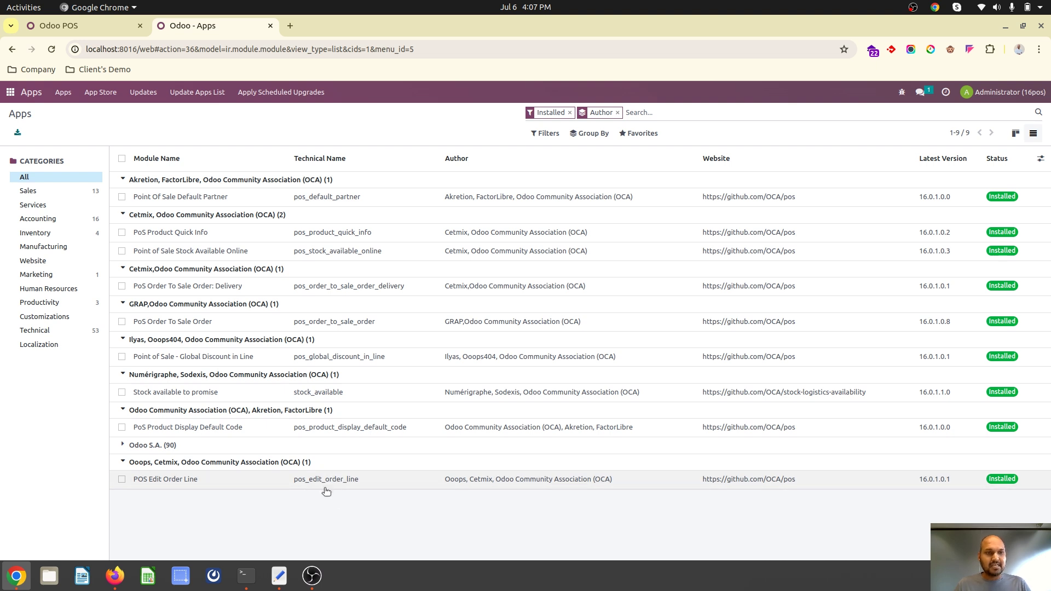
On the POS order screen, check the product details of Whiteboard Pen and Desk Organizer
left_click(82, 26)
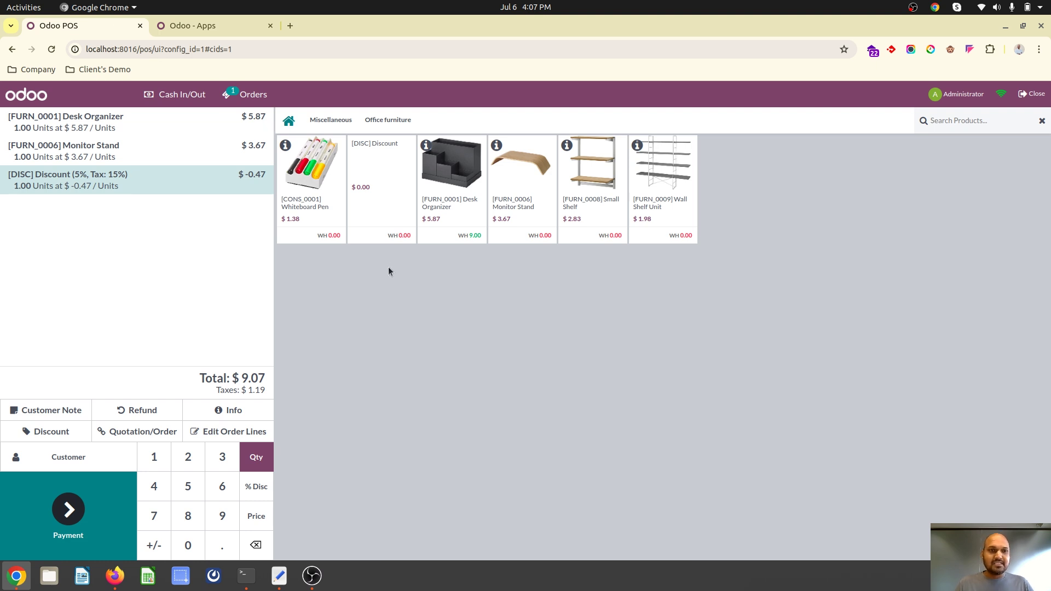
left_click(286, 147)
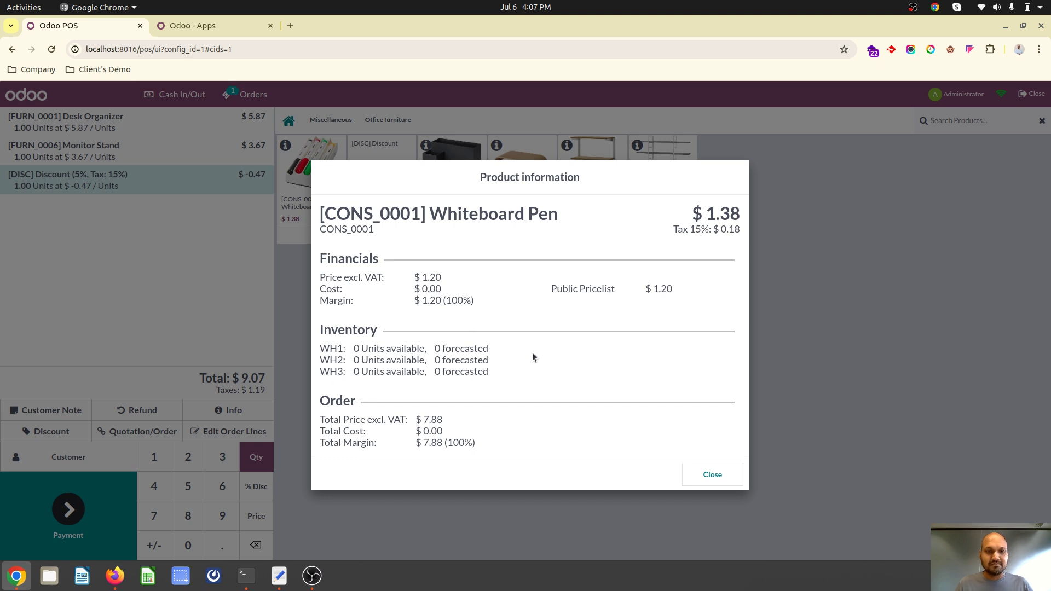
left_click(726, 481)
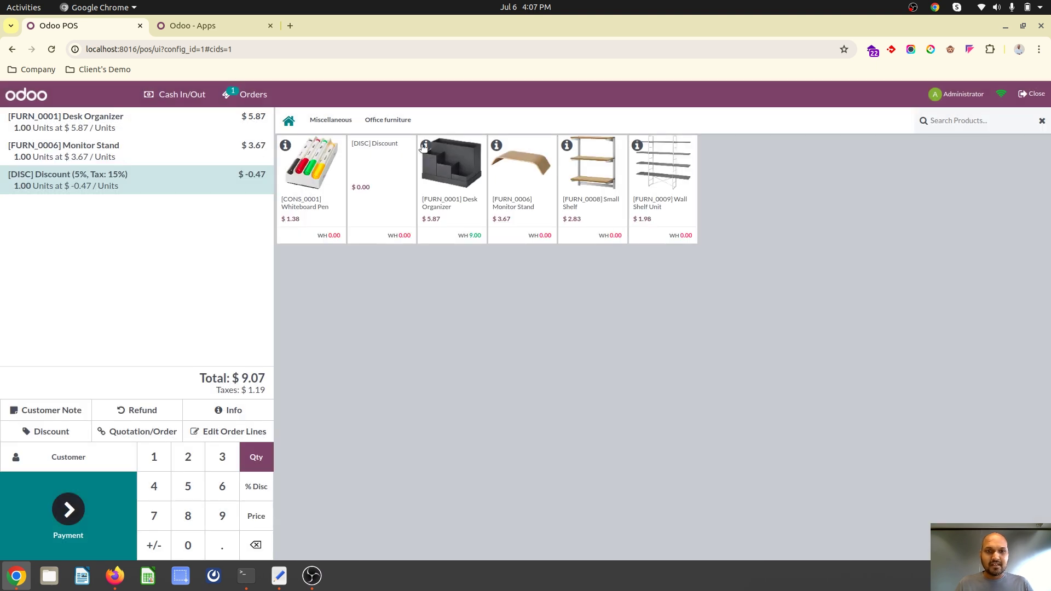
left_click(426, 146)
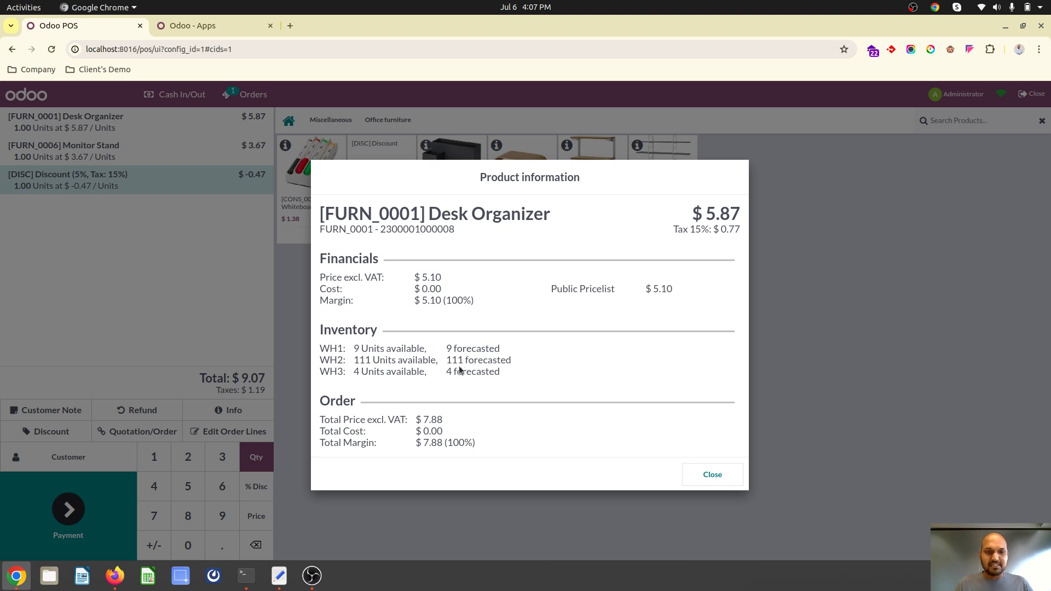
left_click(706, 474)
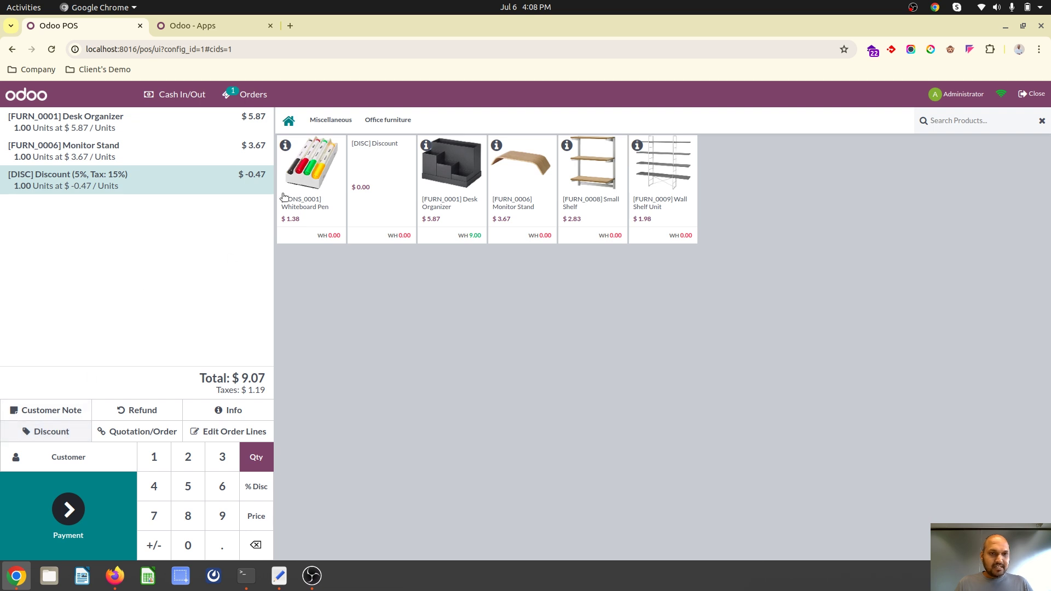
Replace the 5% discount line with a 10% global discount
left_click(255, 543)
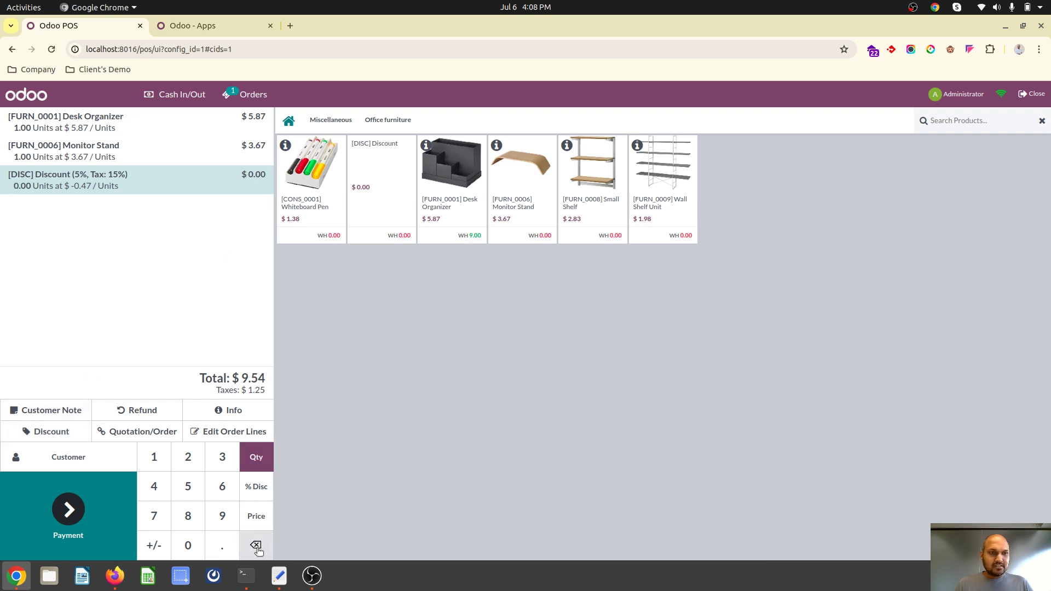
left_click(255, 543)
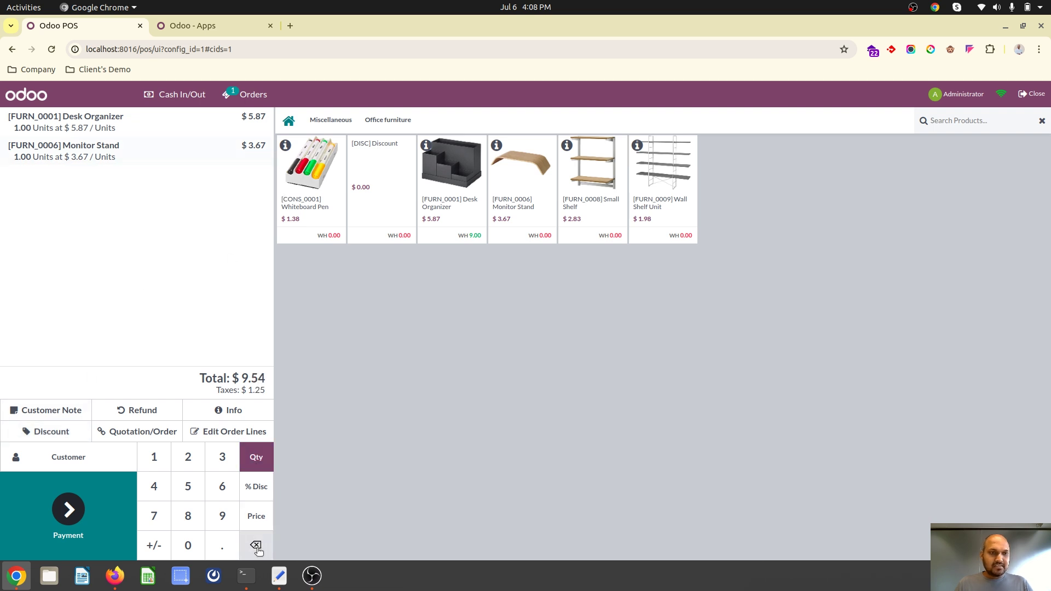
left_click(49, 432)
left_click(536, 436)
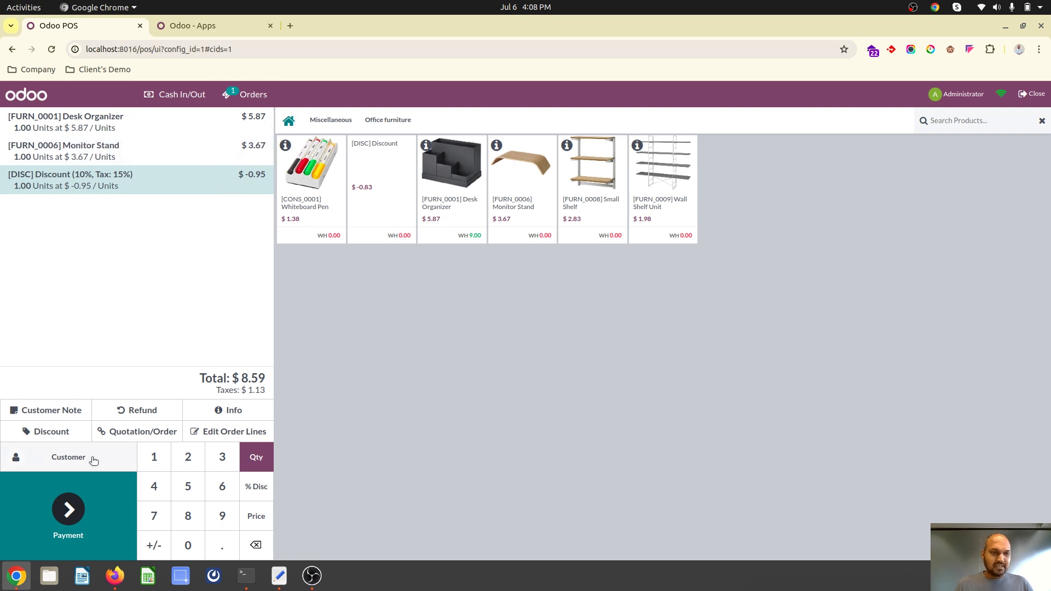
Browse the customer list and leave it without assigning a customer
left_click(67, 457)
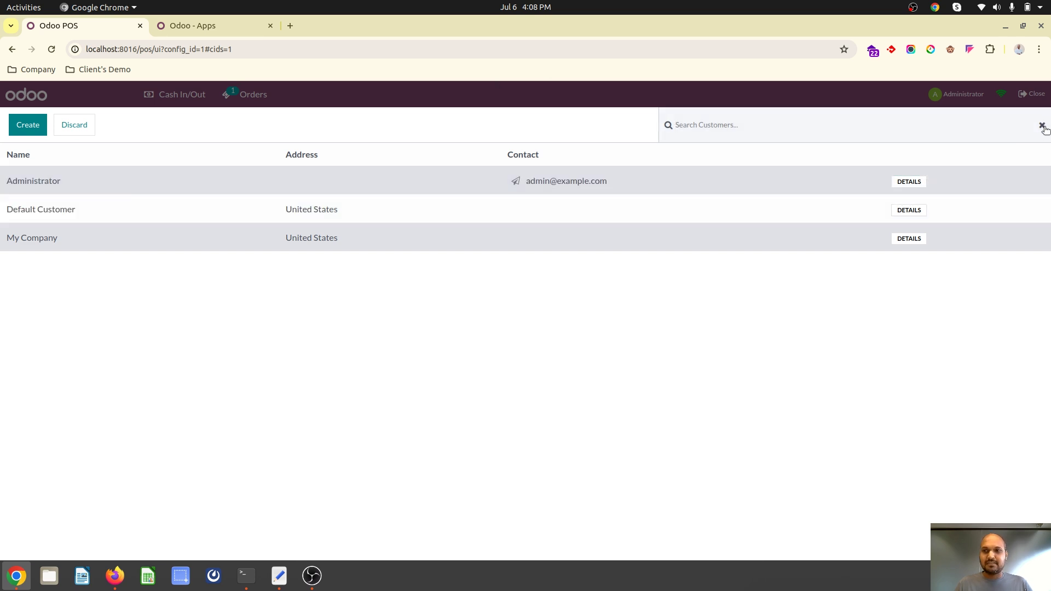
left_click(542, 233)
left_click(74, 124)
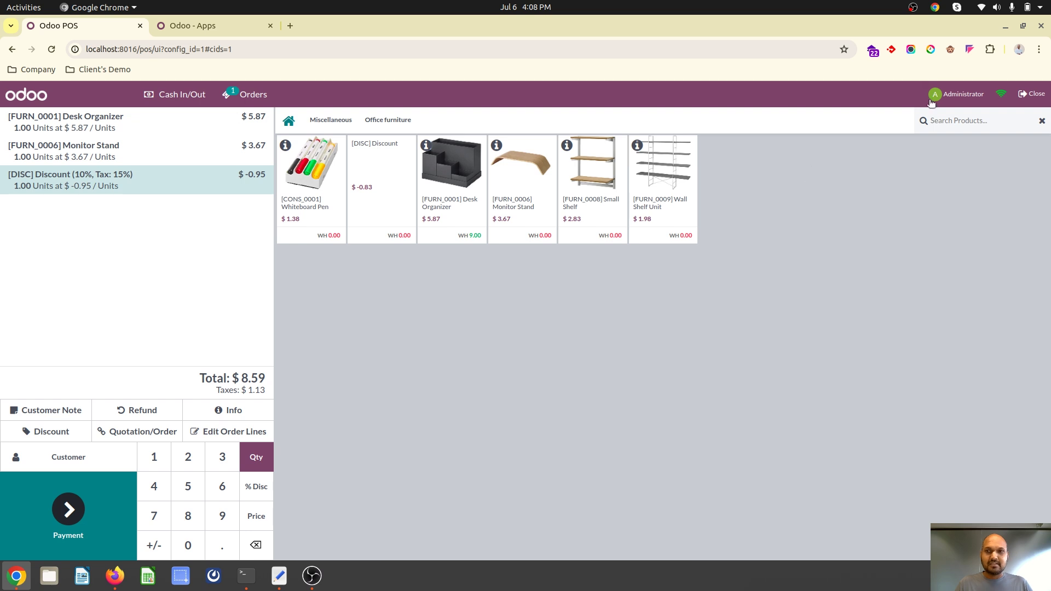
Close the POS session with 5.87 entered as the counted cash
left_click(1025, 98)
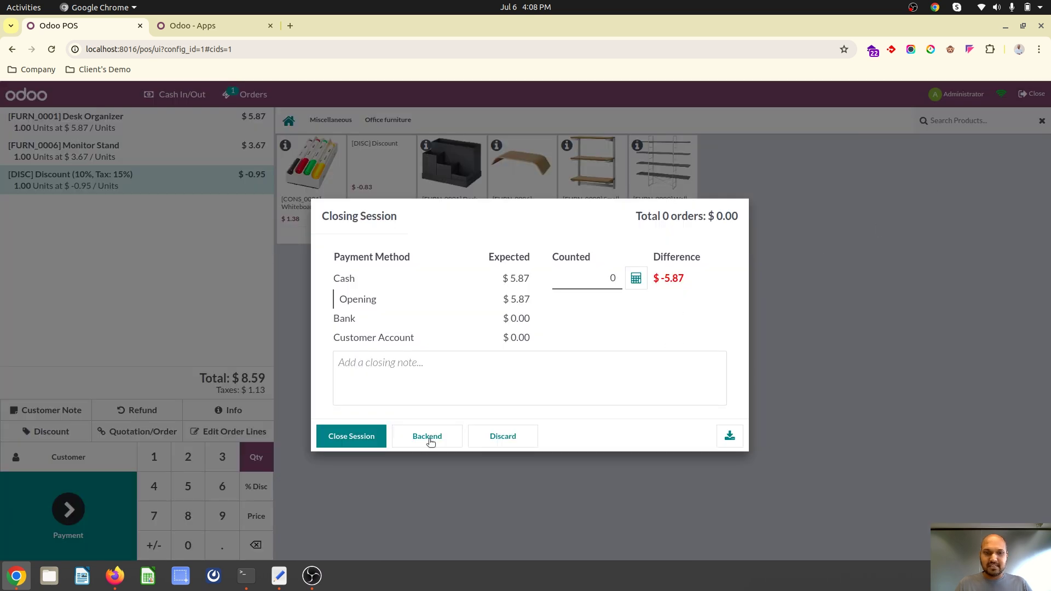
left_click(569, 277)
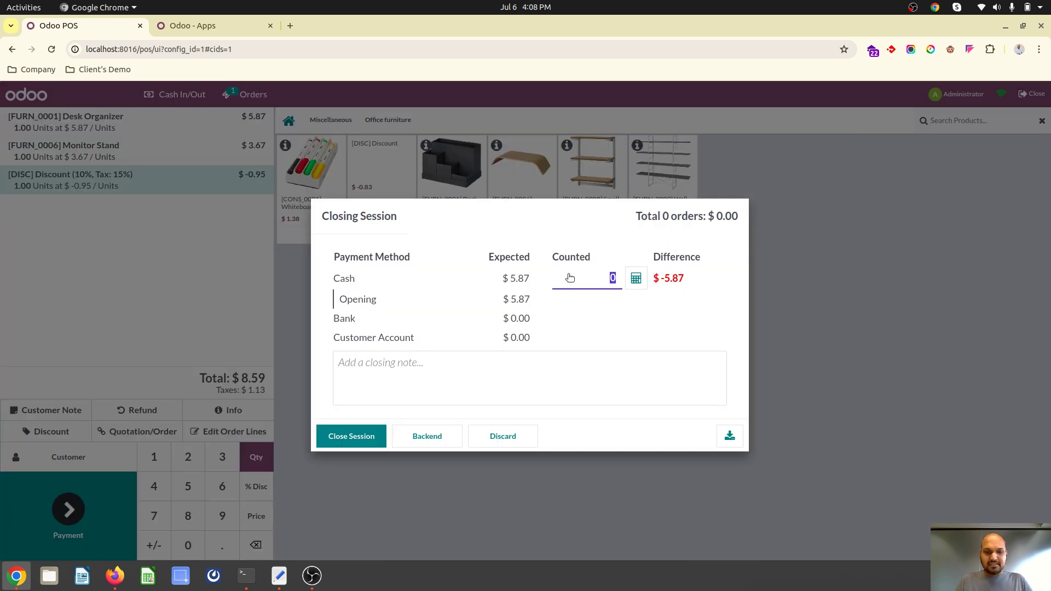
type("5.87")
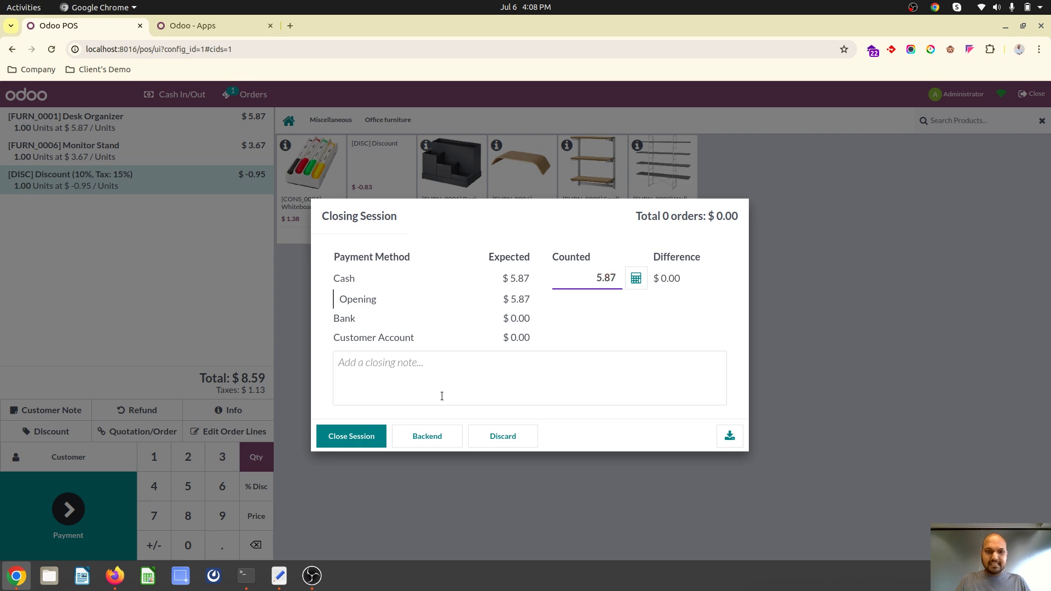
left_click(365, 441)
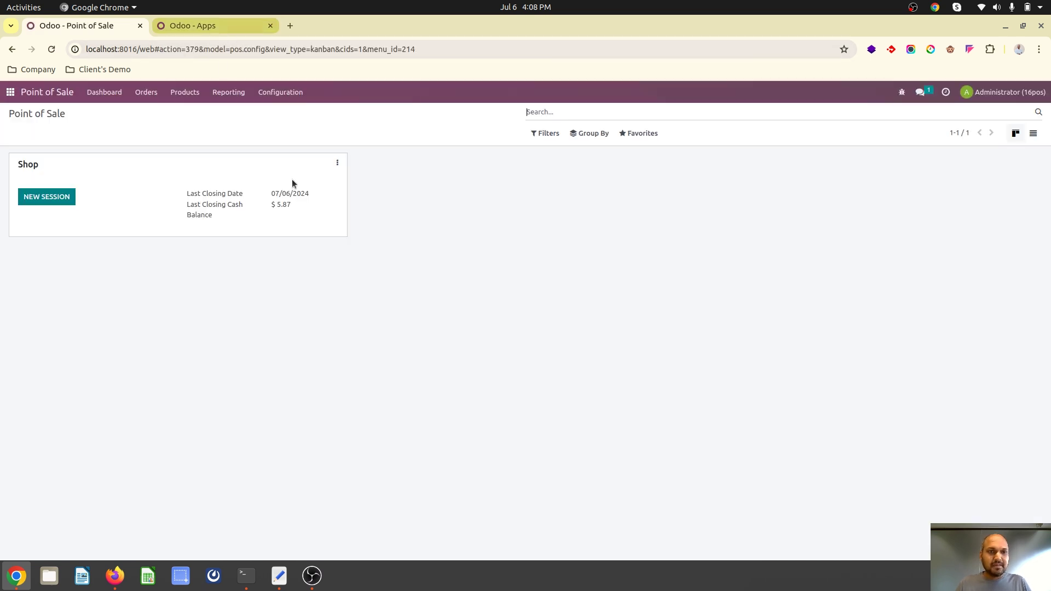
From the Shop point of sale's options, reach the full settings and then the Products list
left_click(336, 162)
left_click(180, 241)
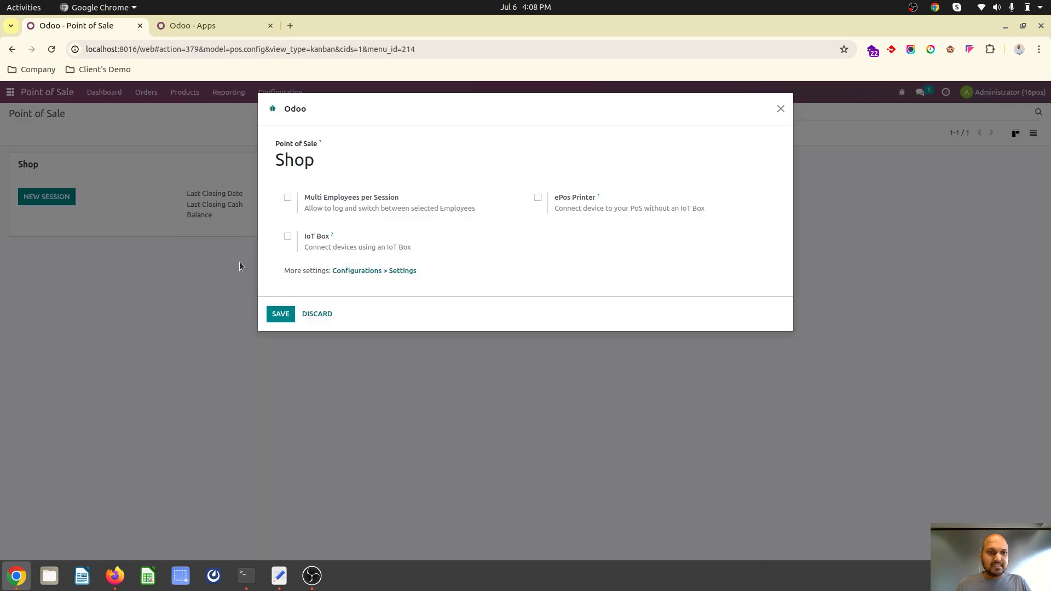
left_click(363, 270)
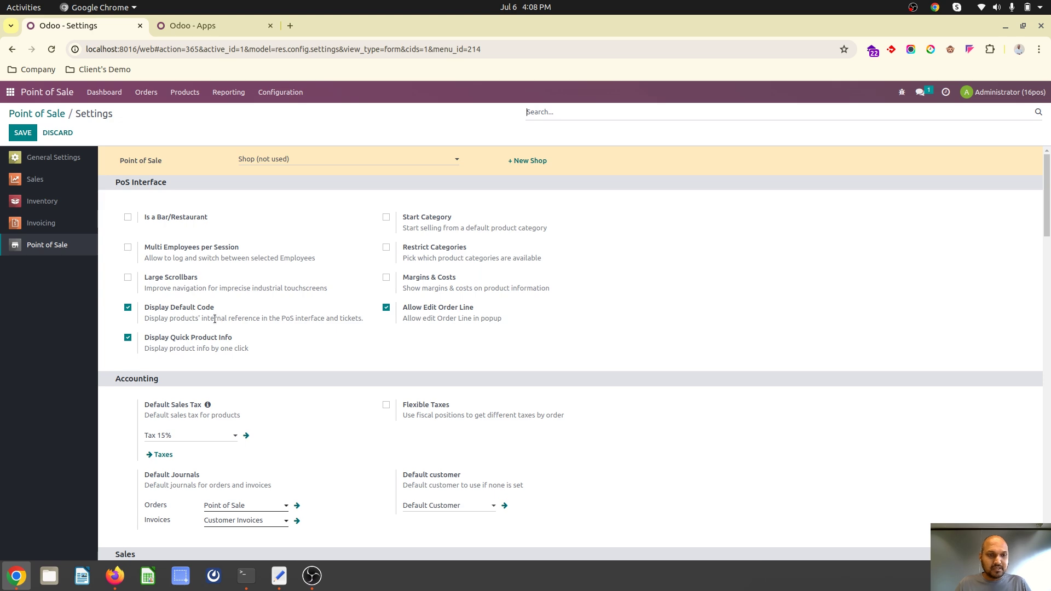
left_click(184, 92)
left_click(189, 111)
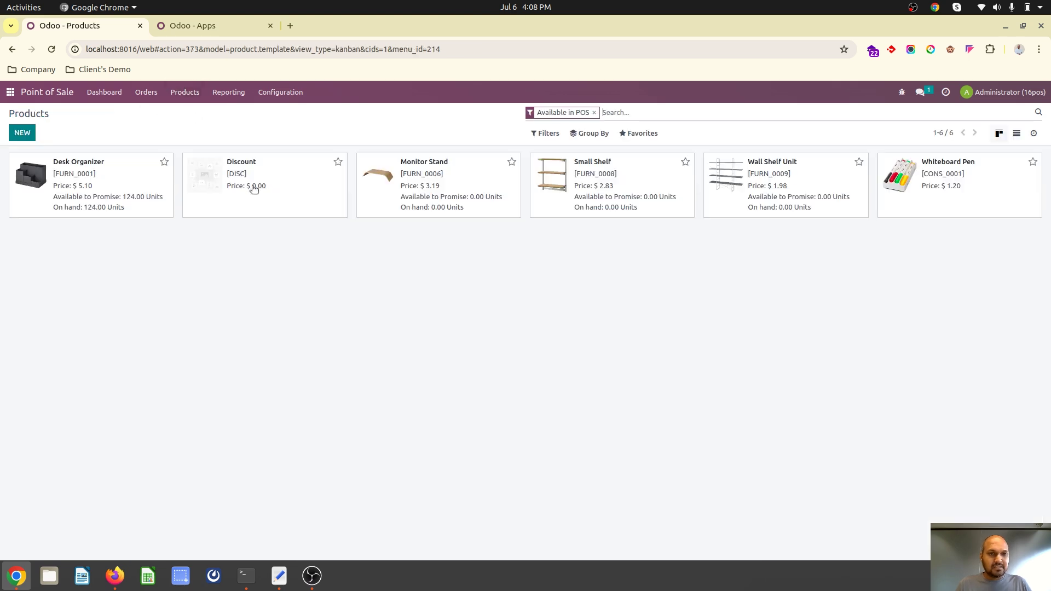
left_click(128, 199)
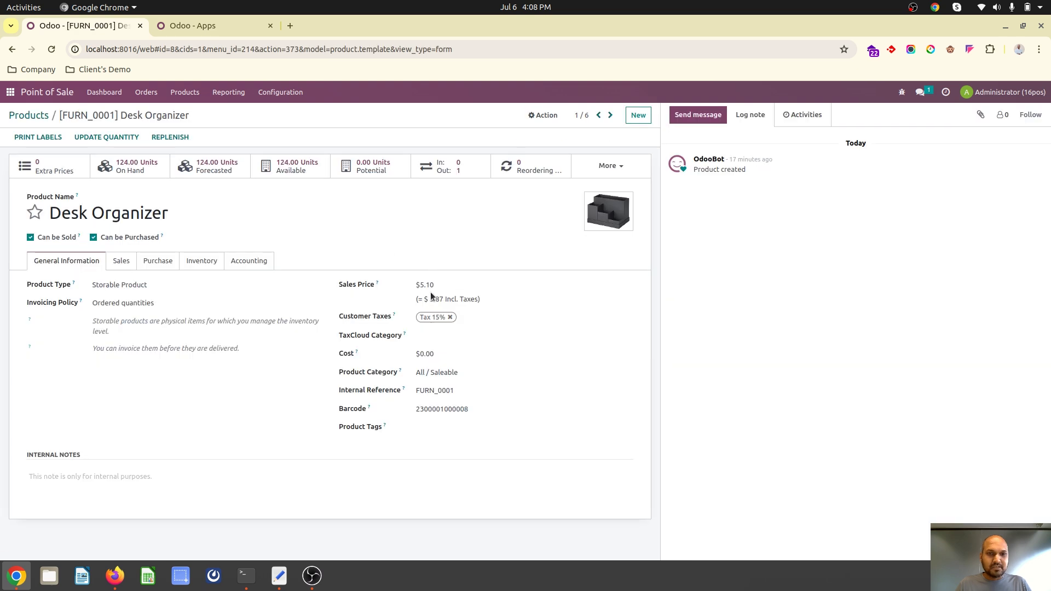
double_click(452, 390)
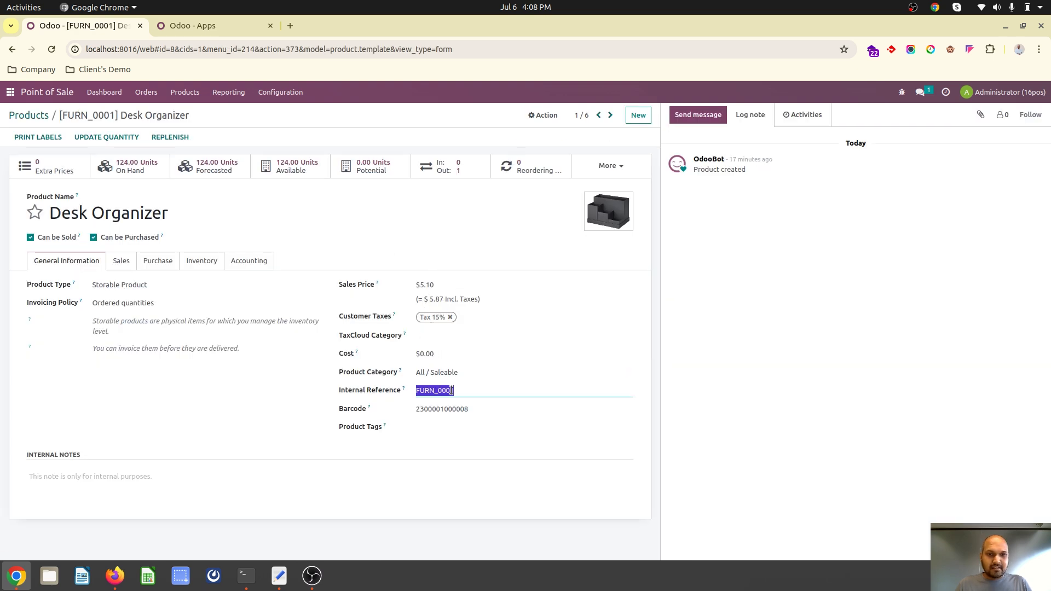
left_click(29, 115)
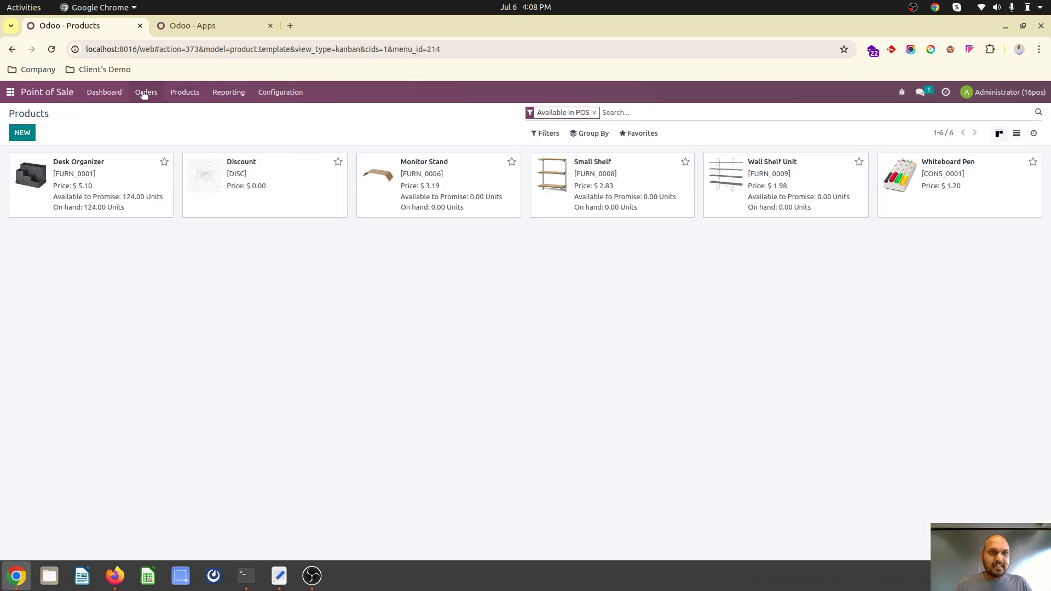
left_click(280, 92)
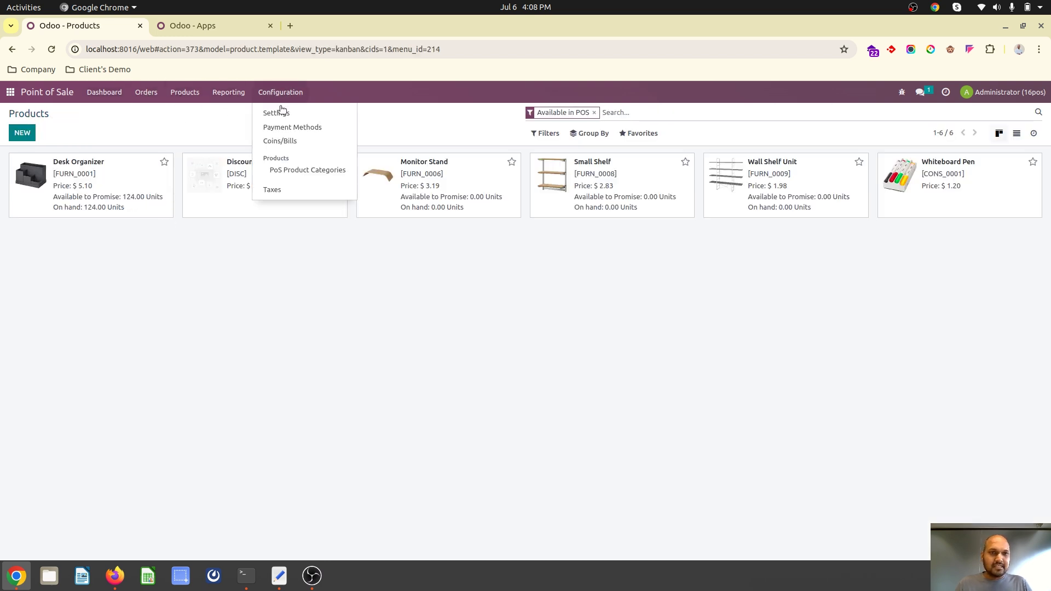
left_click(228, 23)
left_click(106, 31)
Open the Point of Sale settings and go down to the Product Quantity section
left_click(295, 113)
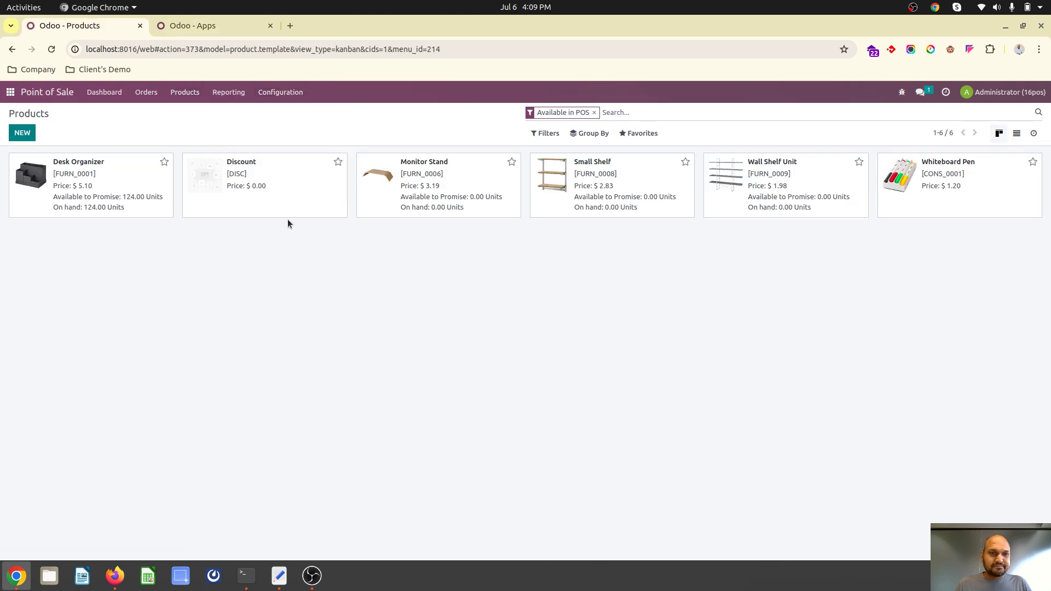
scroll(308, 378, "down", 6)
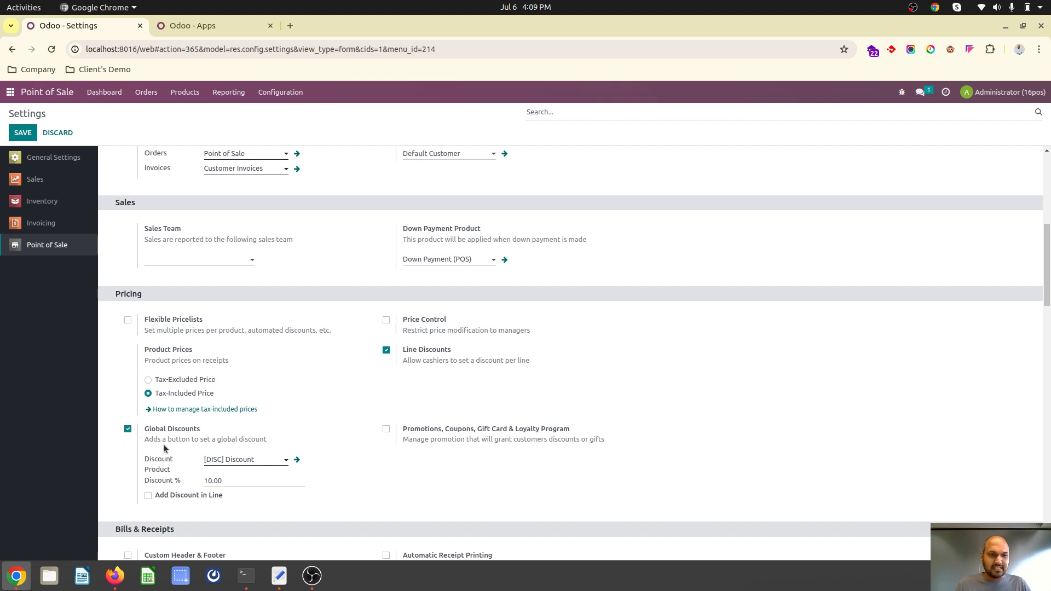
scroll(373, 405, "down", 5)
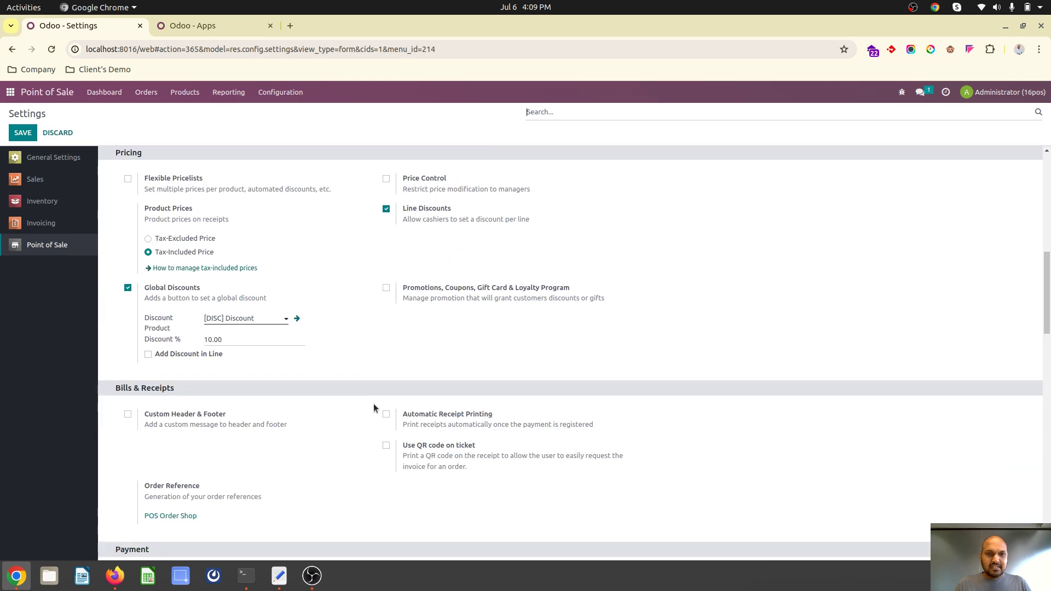
scroll(374, 405, "down", 3)
scroll(429, 394, "down", 2)
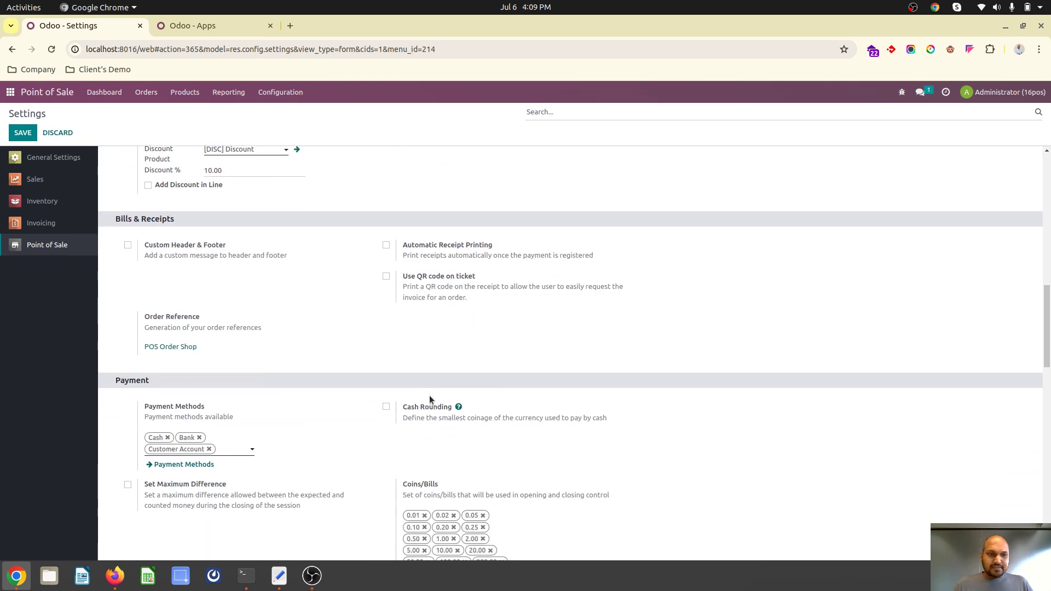
scroll(267, 454, "down", 8)
scroll(305, 425, "down", 10)
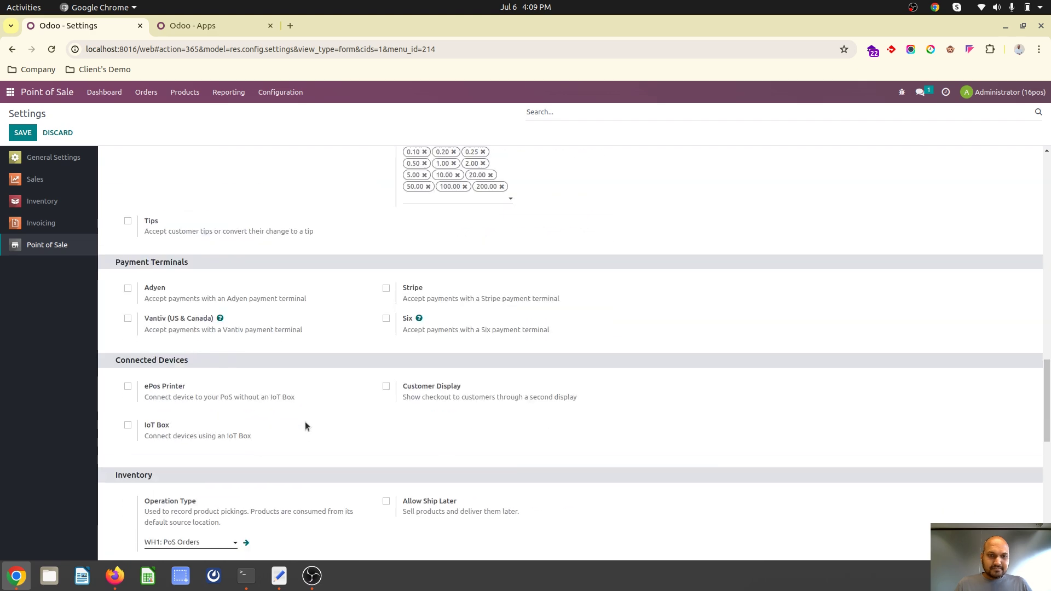
scroll(310, 398, "down", 3)
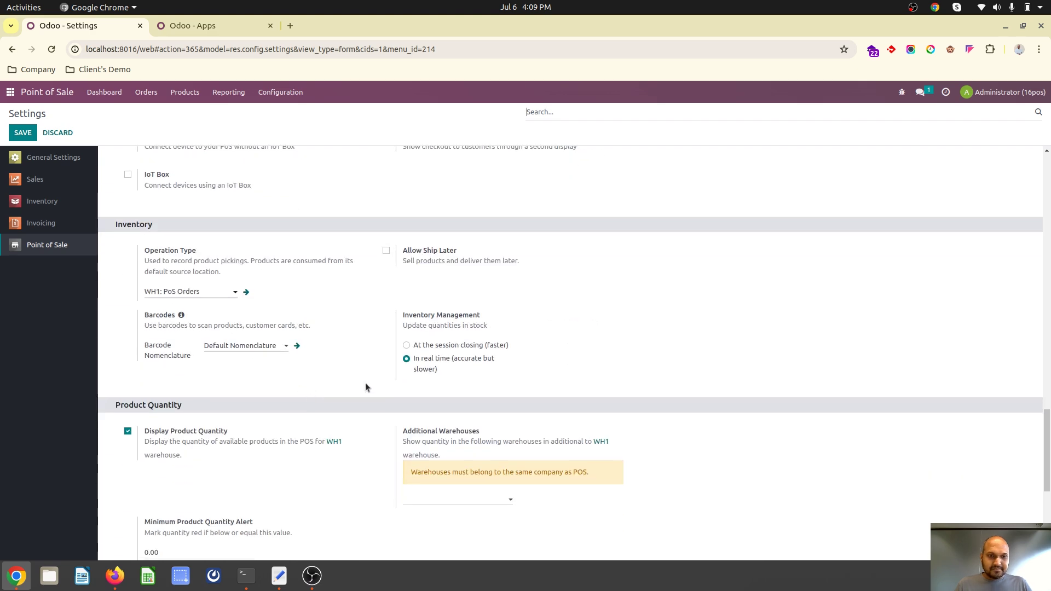
scroll(411, 411, "down", 3)
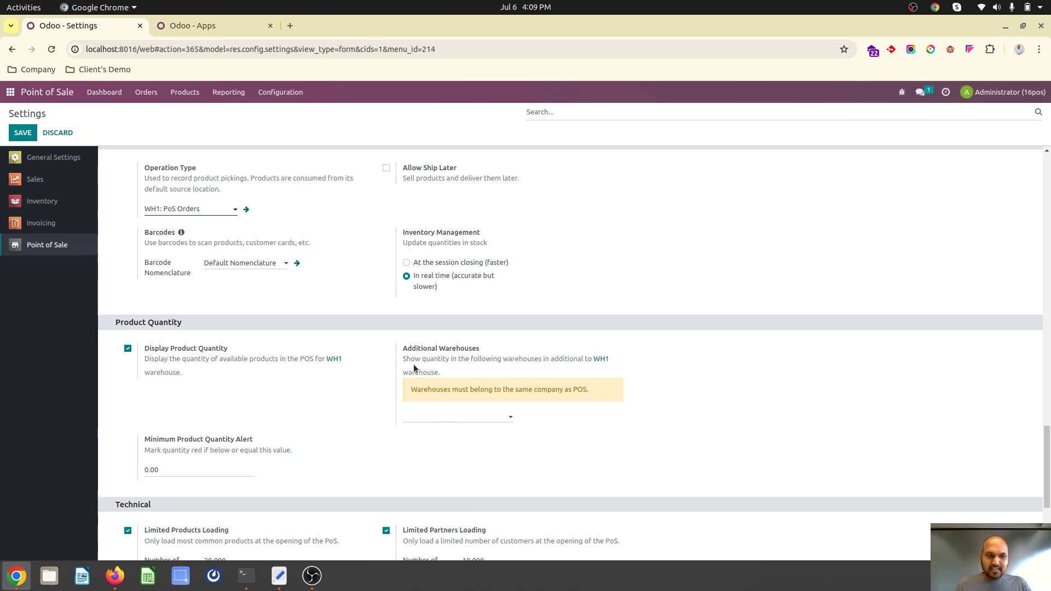
Add WH2 and WH3 as additional warehouses and save the settings
left_click(461, 412)
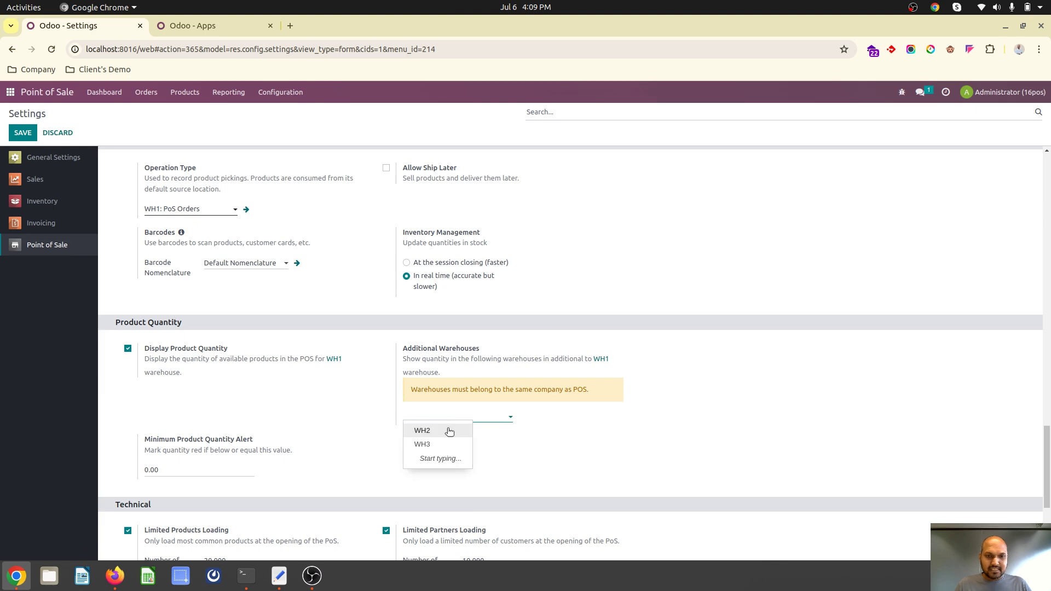
left_click(447, 430)
left_click(468, 416)
left_click(462, 430)
scroll(343, 480, "down", 6)
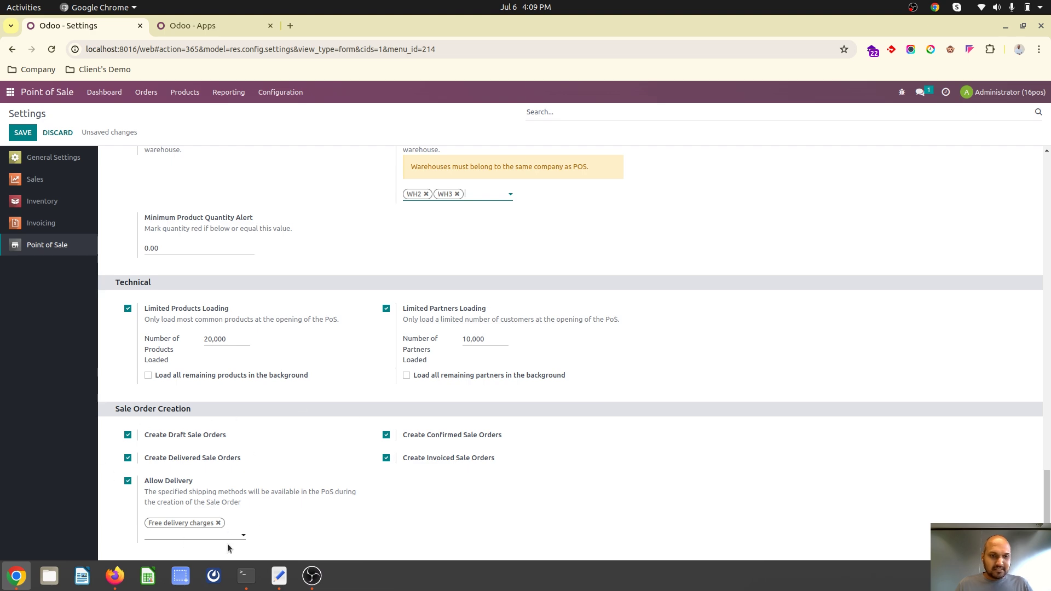
scroll(271, 398, "up", 10)
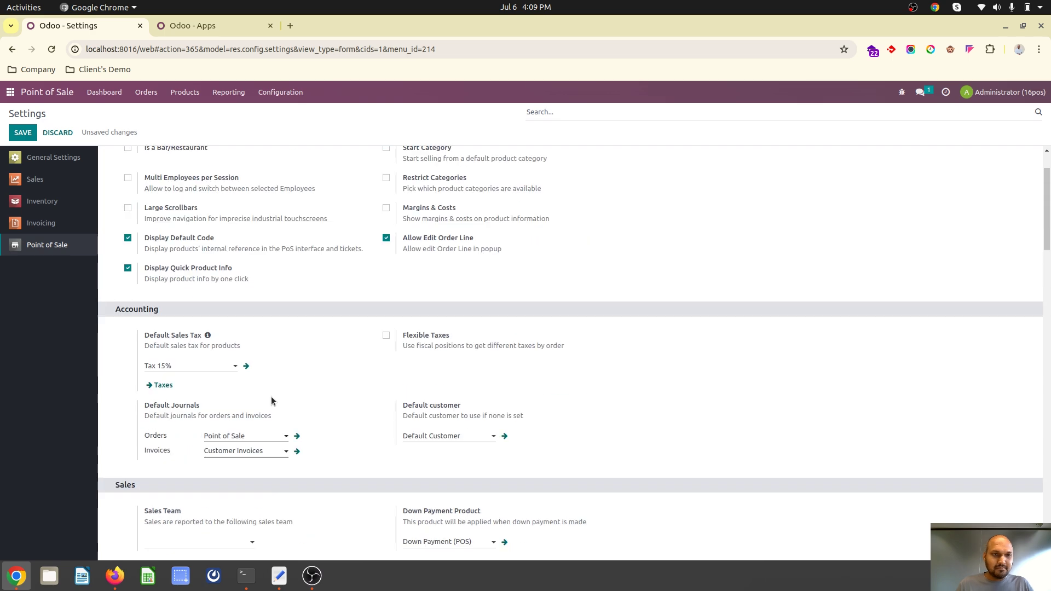
scroll(271, 401, "up", 3)
left_click(22, 132)
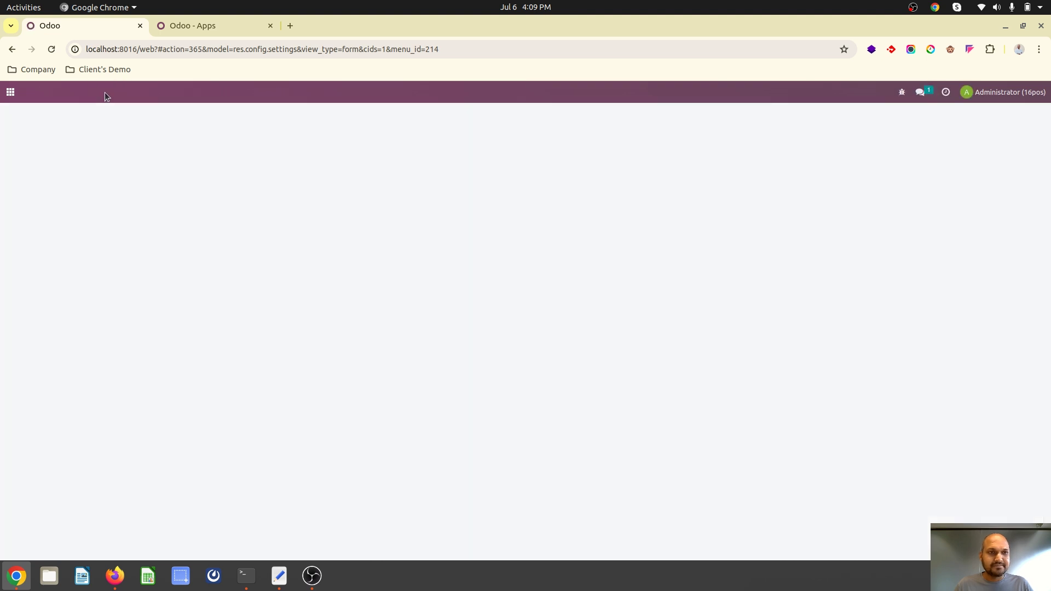
Start a new Shop session from the dashboard with $5.87 opening cash
left_click(104, 92)
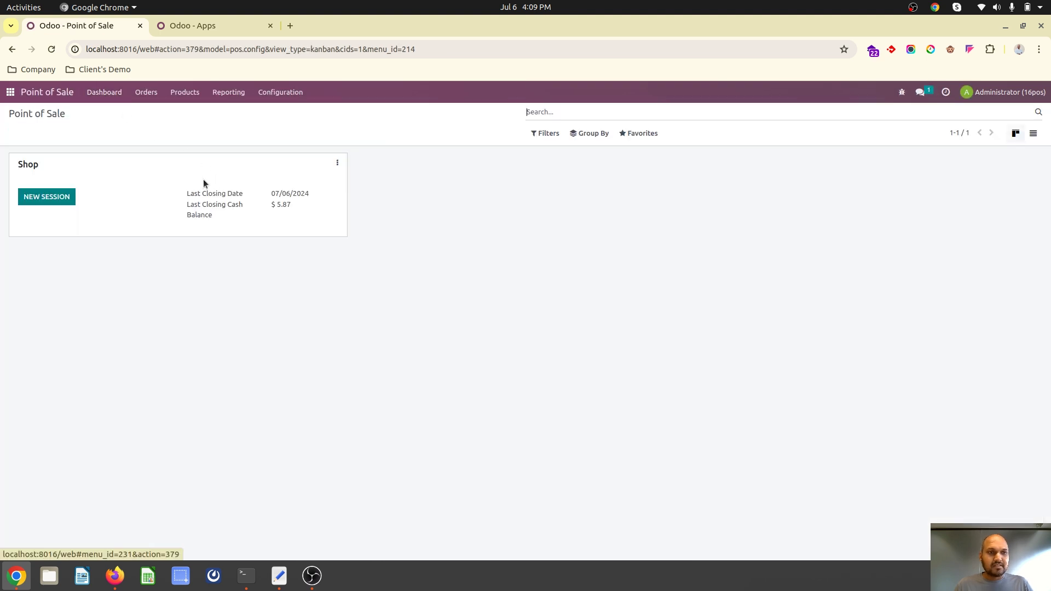
left_click(61, 196)
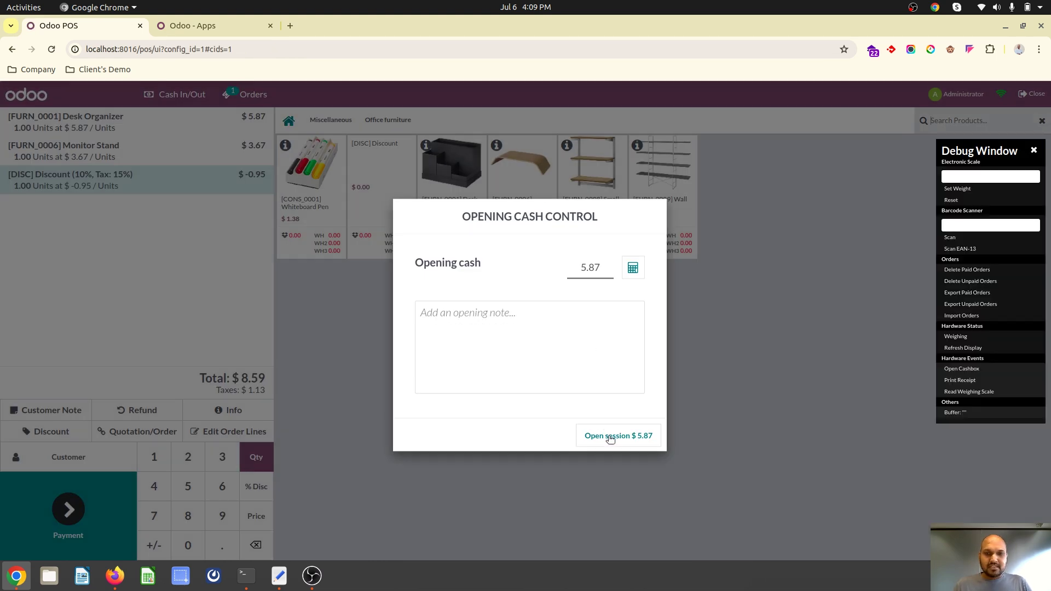
left_click(609, 438)
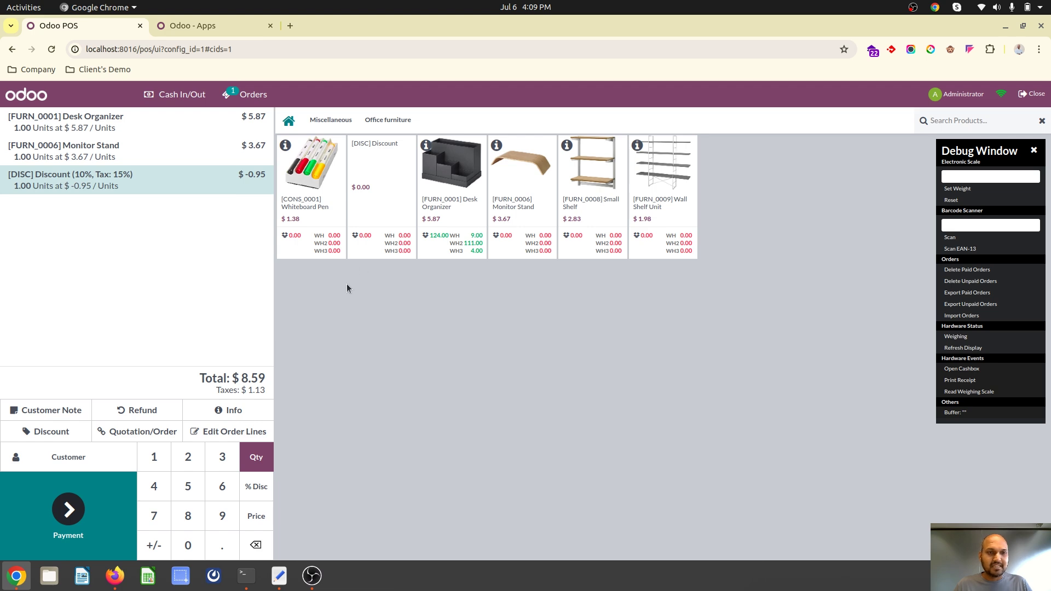
Pay the full $8.59 order in cash
left_click(76, 461)
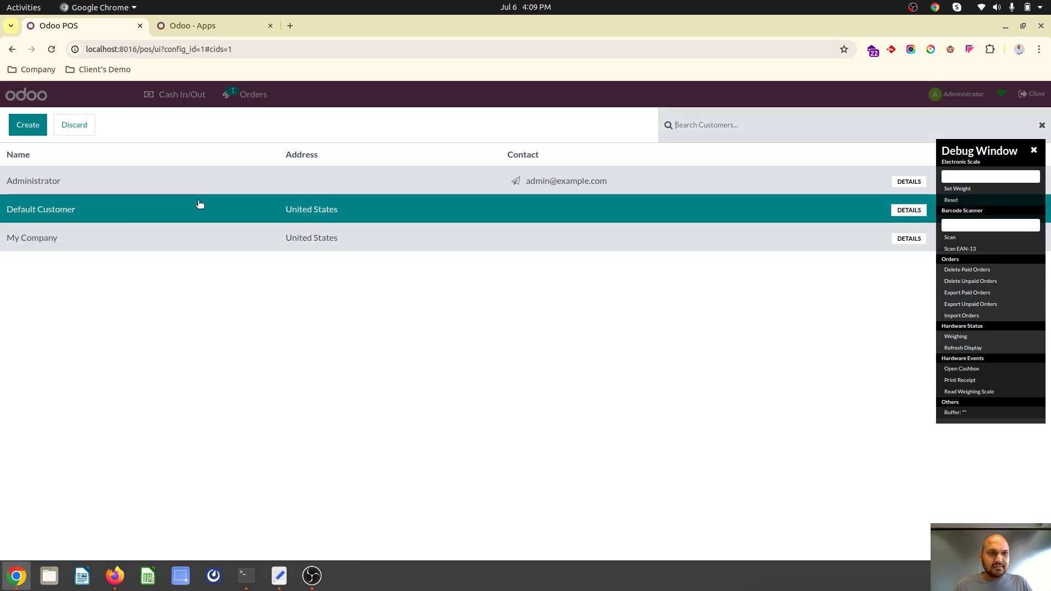
left_click(75, 125)
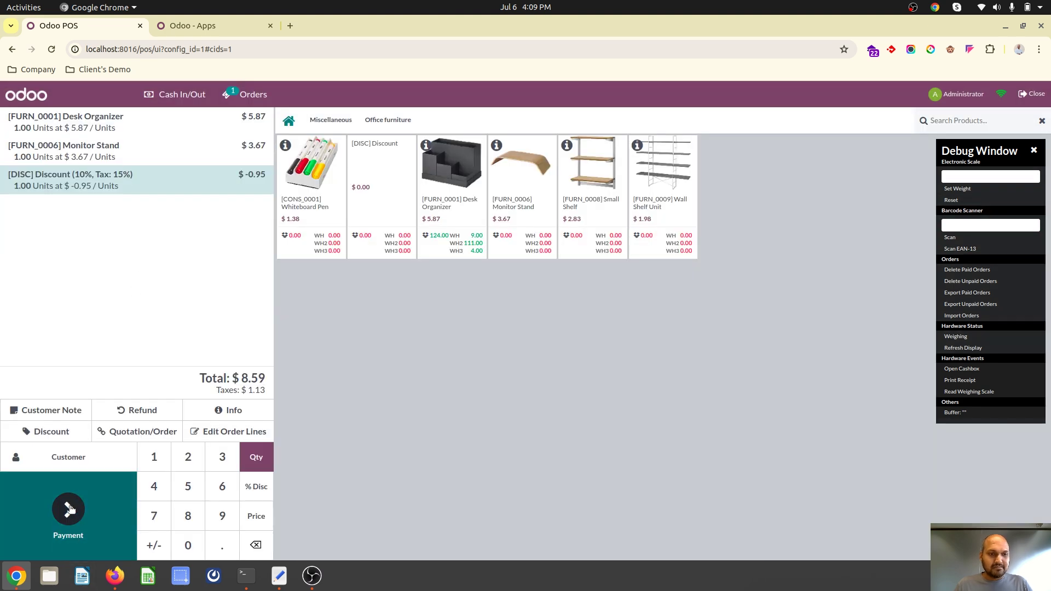
left_click(68, 509)
left_click(168, 177)
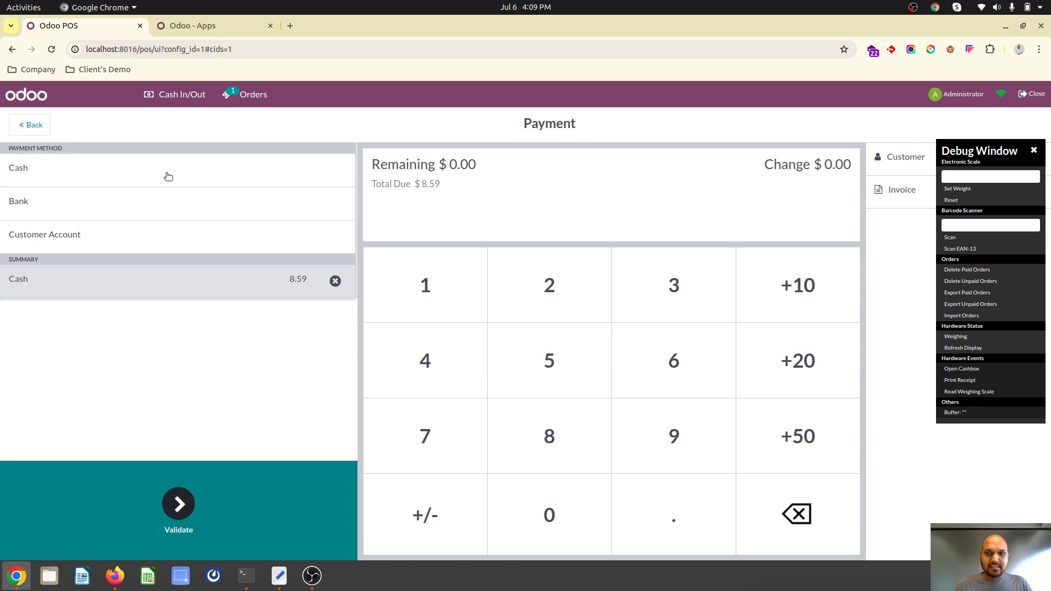
Assign Default Customer to the payment and close the debug window
left_click(890, 156)
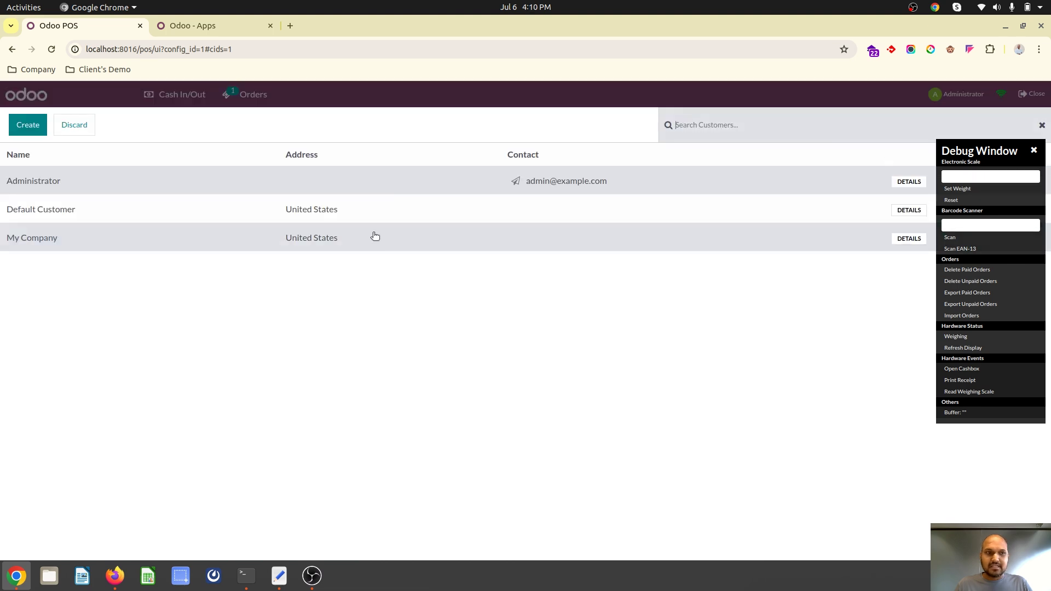
left_click(348, 214)
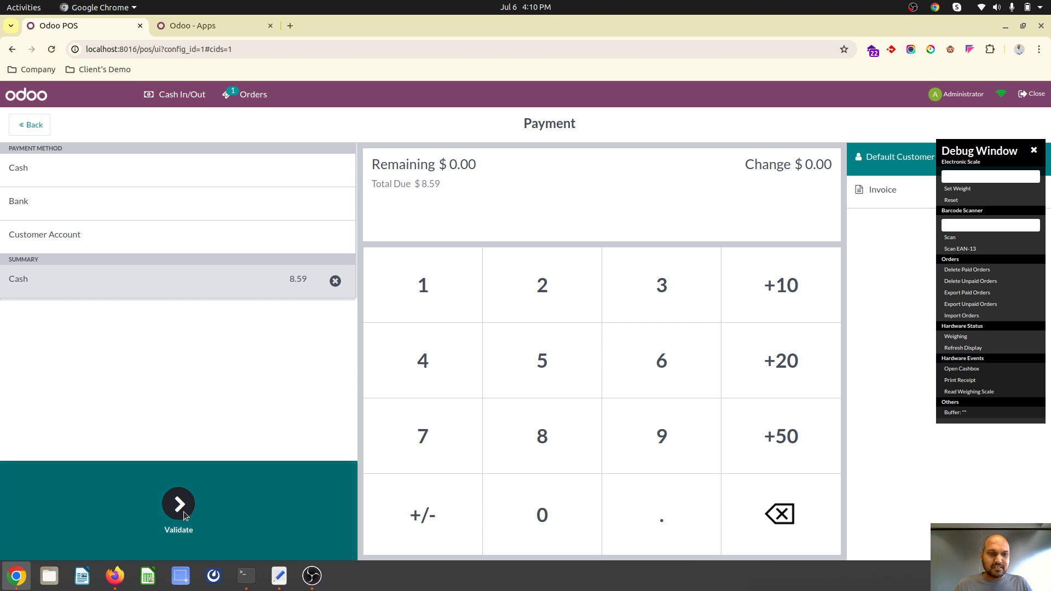
left_click(1034, 151)
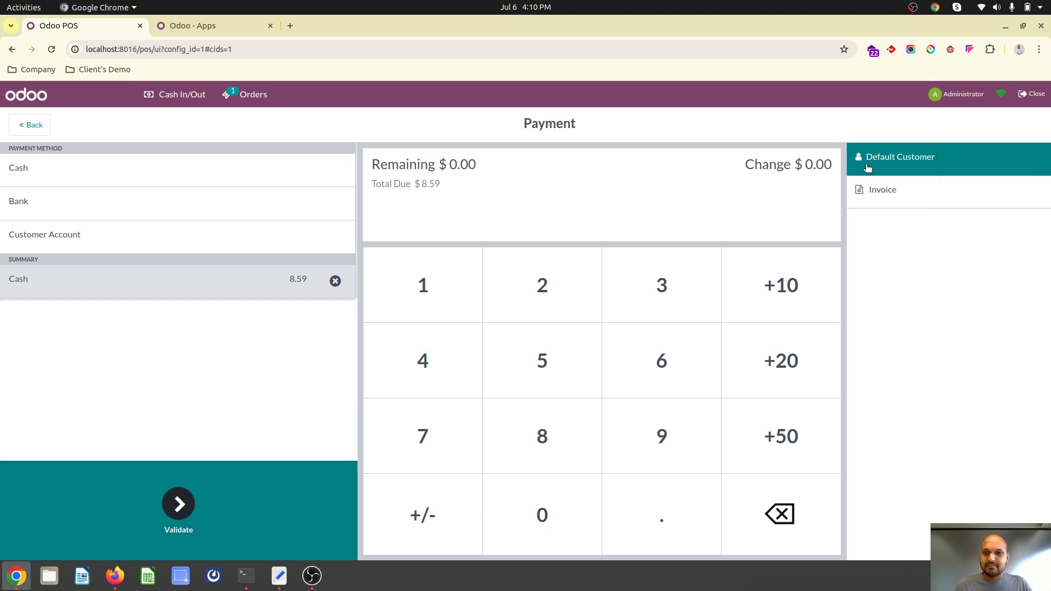
In the backend Point of Sale settings, follow the Default customer link to its contact record
left_click(210, 26)
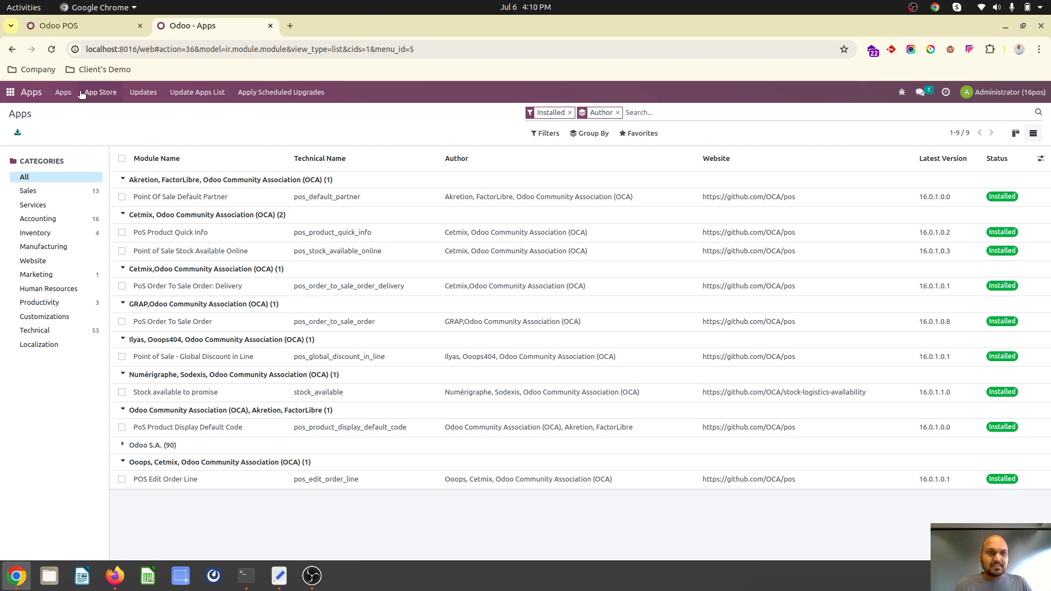
left_click(14, 94)
type("point")
key("Return")
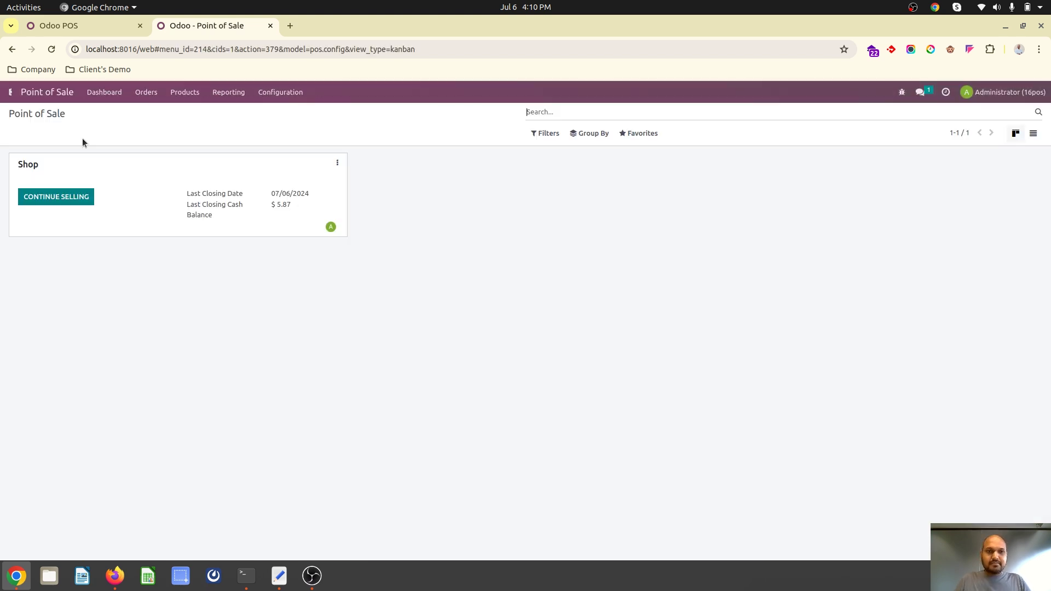
left_click(278, 93)
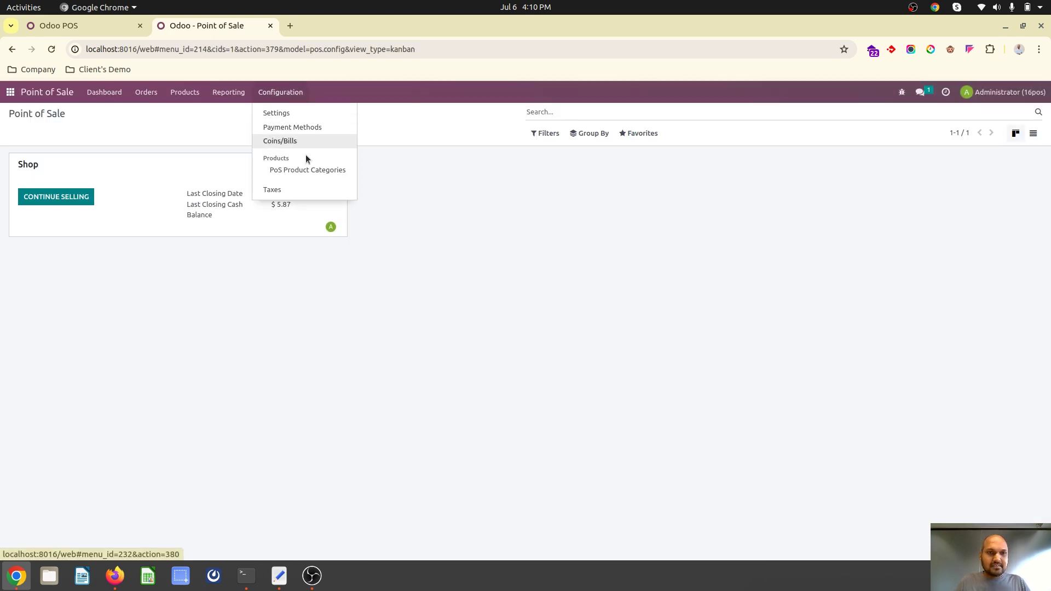
left_click(317, 116)
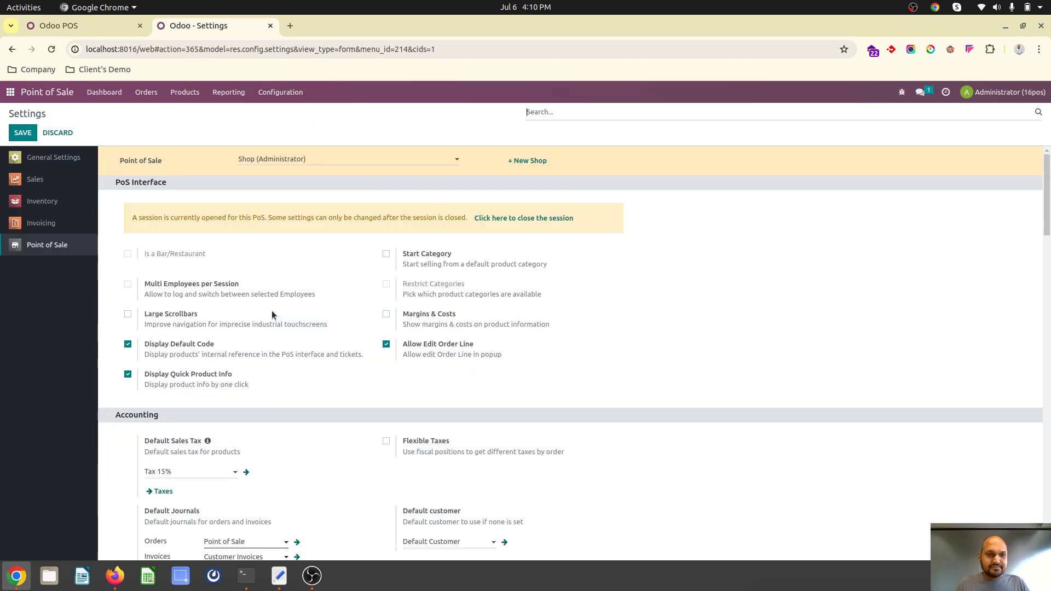
scroll(286, 391, "down", 5)
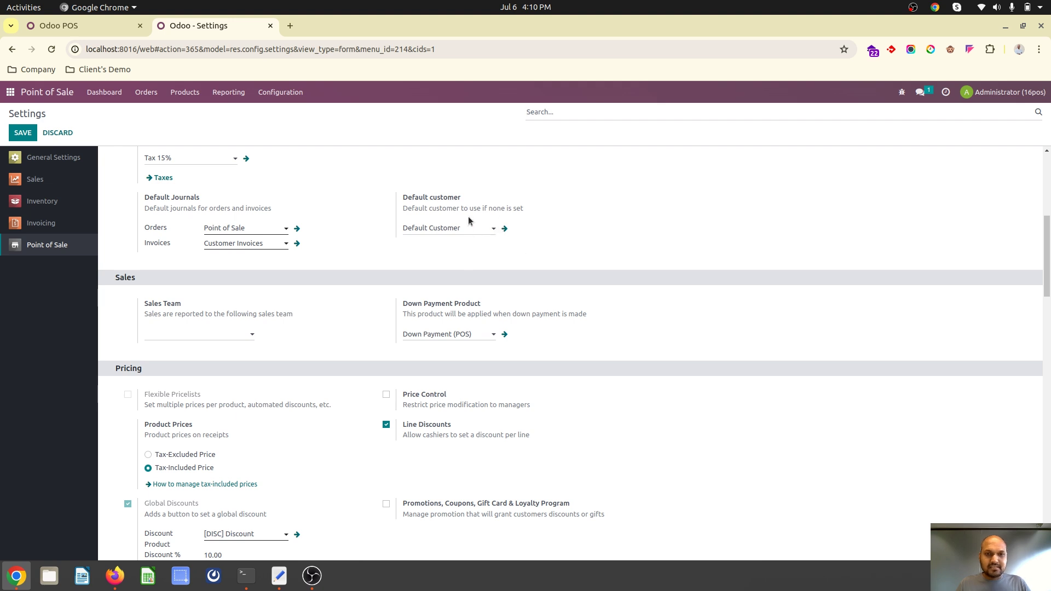
left_click(504, 229)
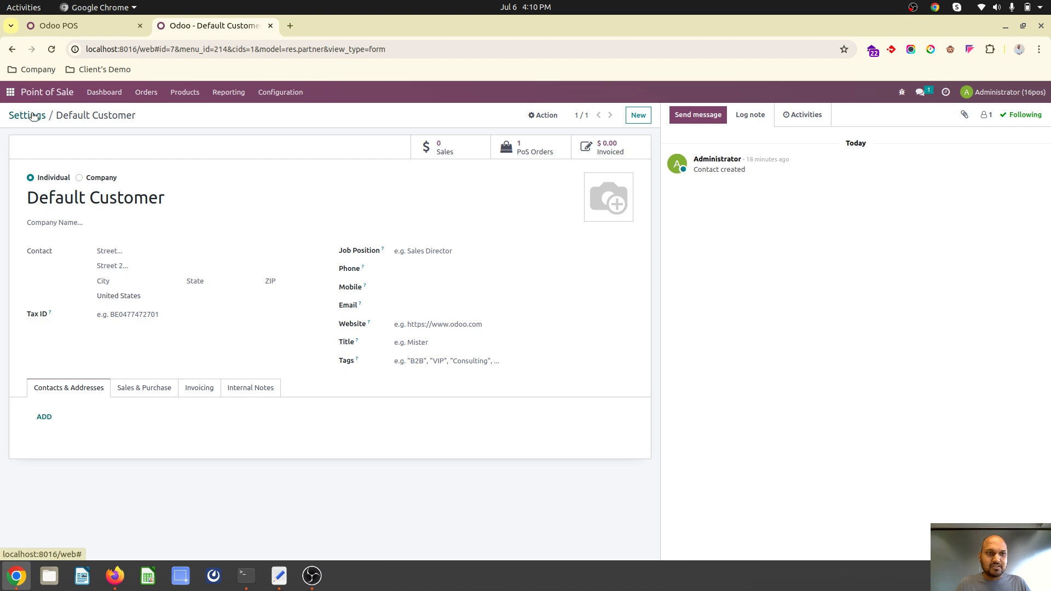
left_click(112, 23)
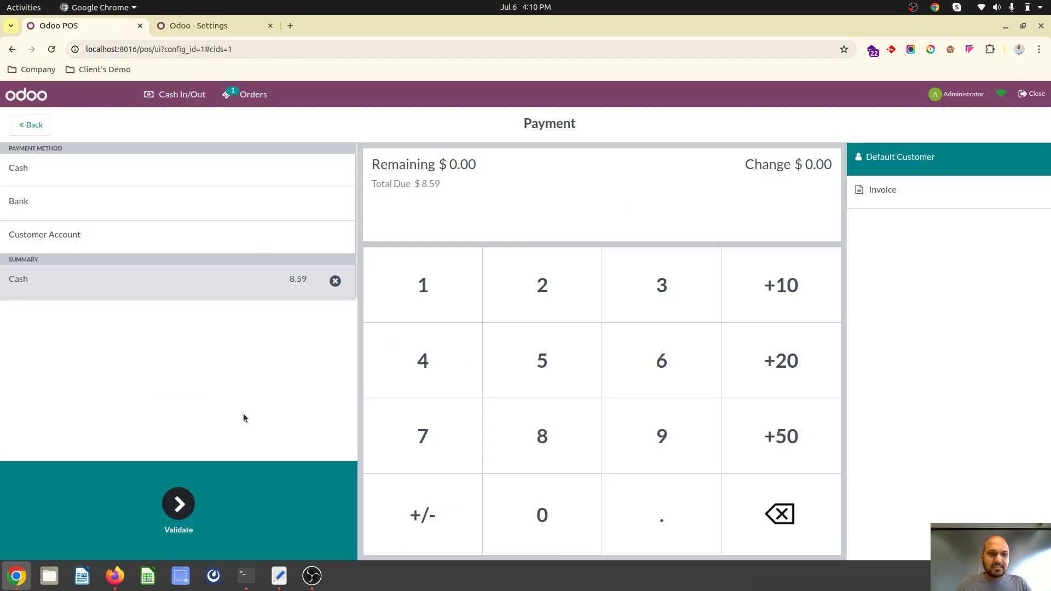
left_click(179, 501)
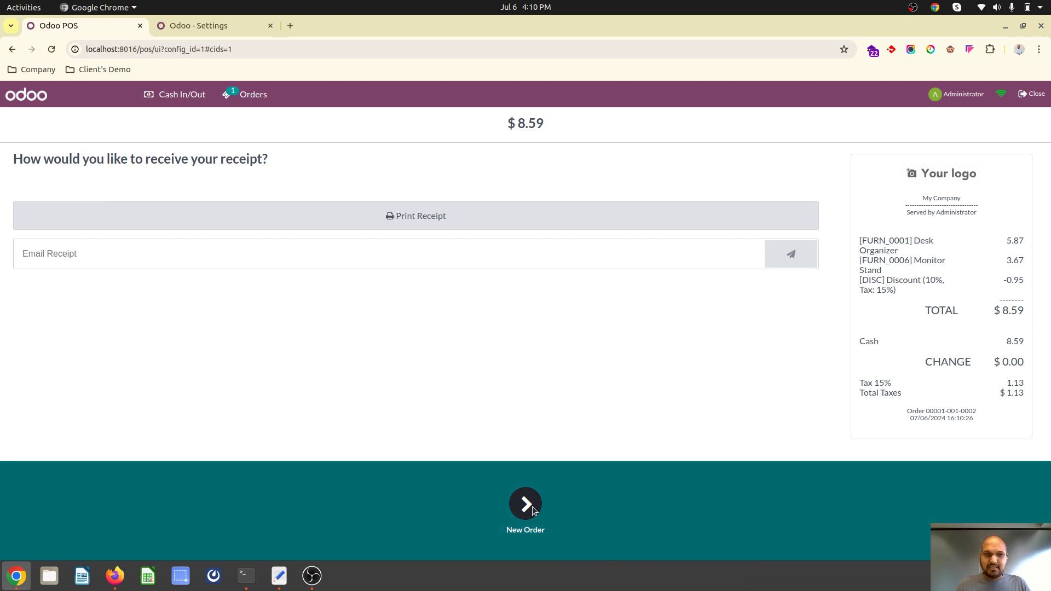
left_click(526, 505)
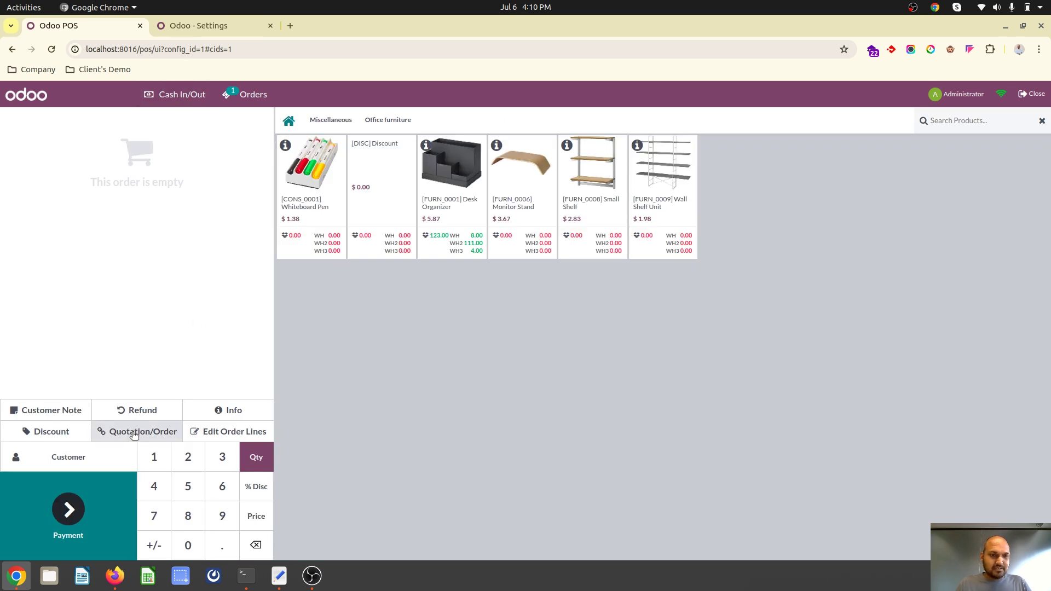
Add Whiteboard Pen, Desk Organizer, Monitor Stand, Small Shelf and Wall Shelf Unit to the order
left_click(322, 168)
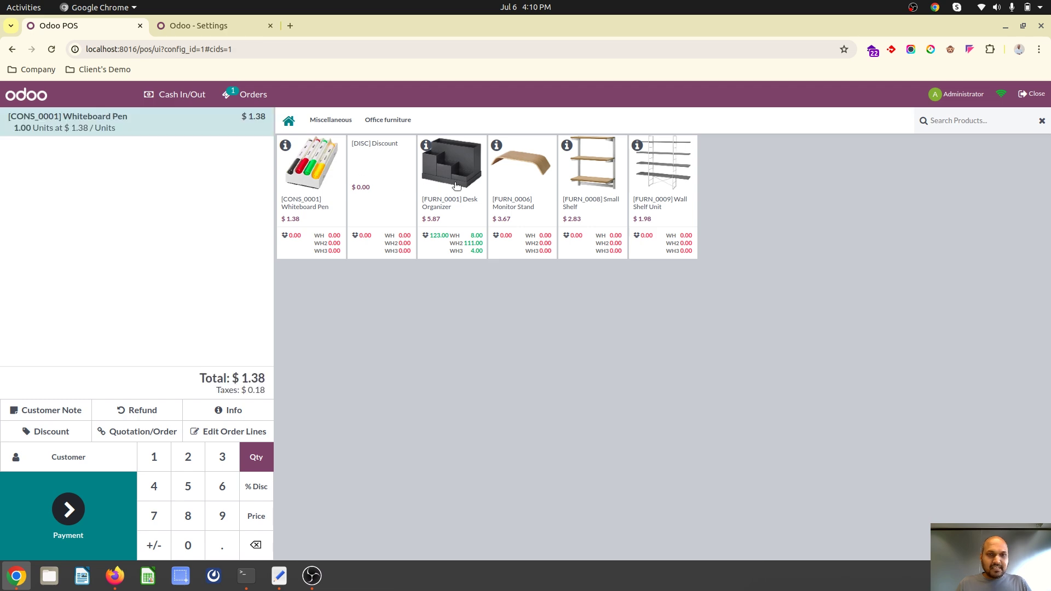
left_click(457, 186)
left_click(500, 181)
left_click(591, 174)
left_click(664, 174)
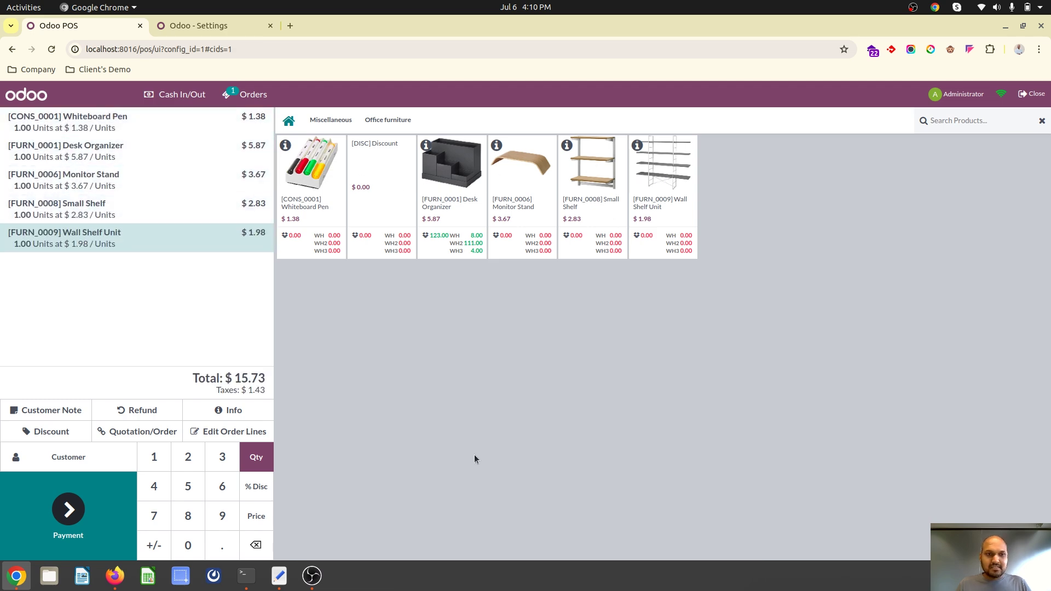
Set the Desk Organizer quantity to 2, bringing the total to $21.59
left_click(121, 155)
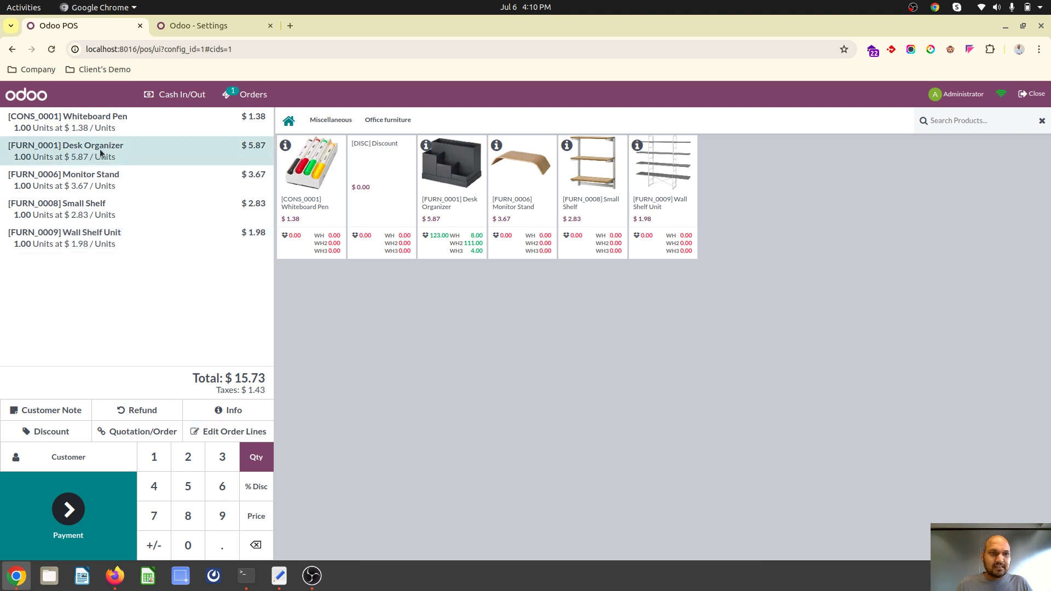
left_click(182, 462)
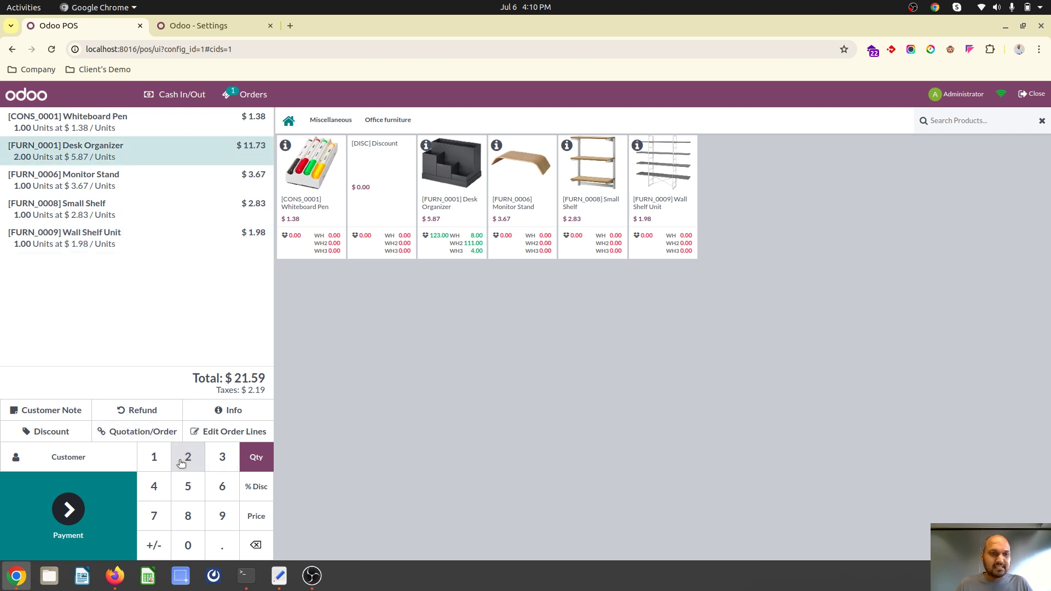
left_click(229, 432)
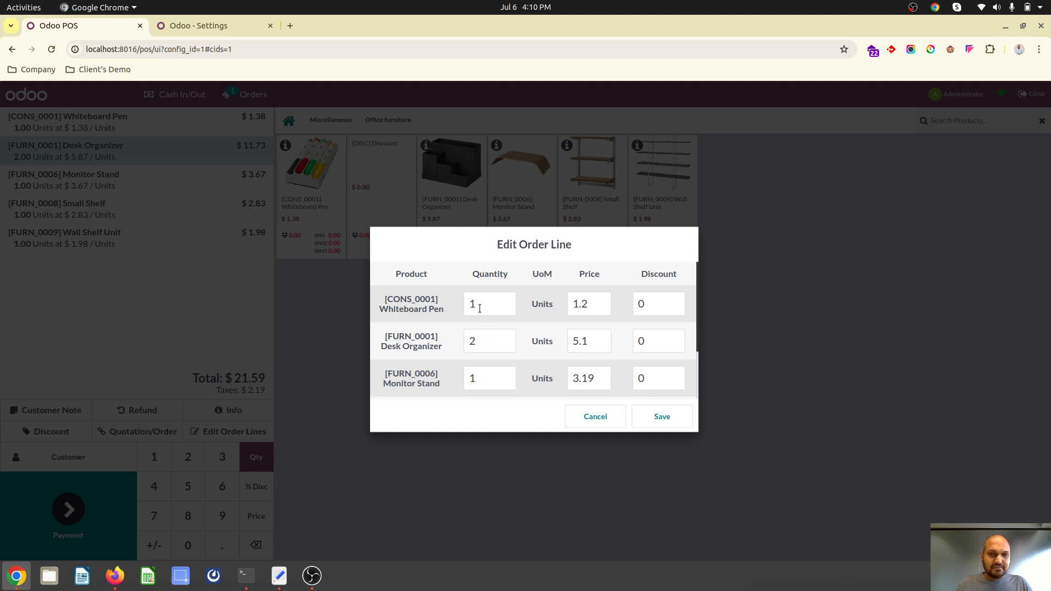
Give the Whiteboard Pen a 10% line discount in the order-line editor
scroll(558, 318, "down", 2)
scroll(558, 319, "up", 2)
scroll(559, 320, "down", 2)
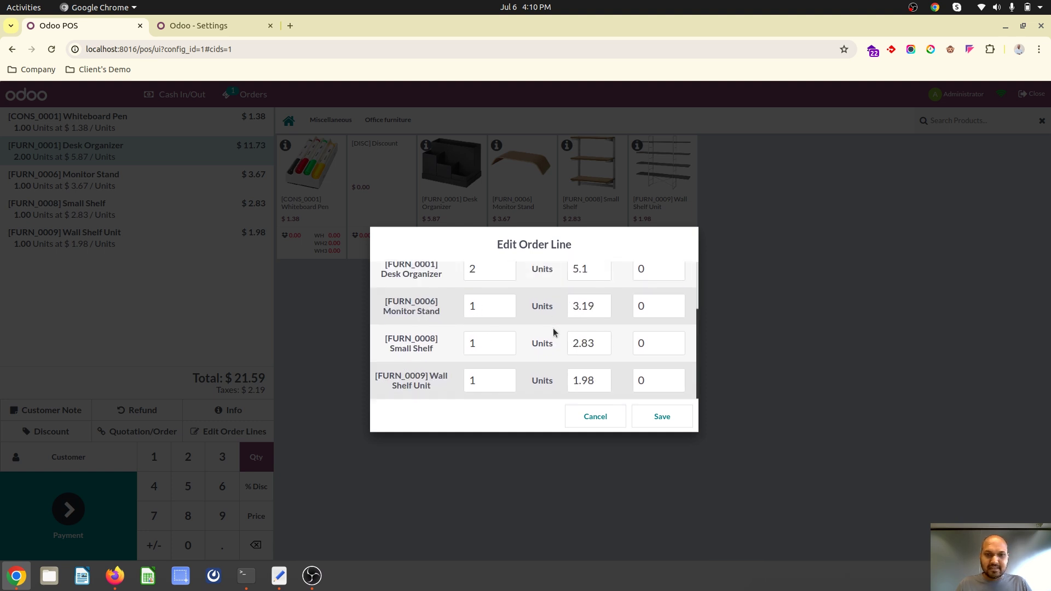
scroll(560, 321, "up", 2)
double_click(595, 304)
left_click(593, 334)
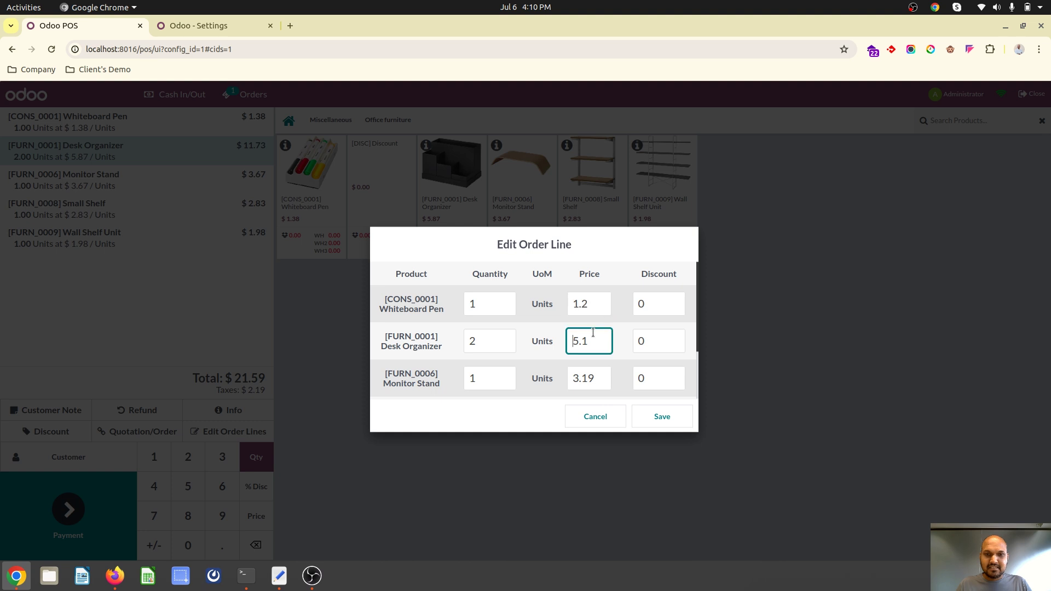
double_click(650, 300)
type("10")
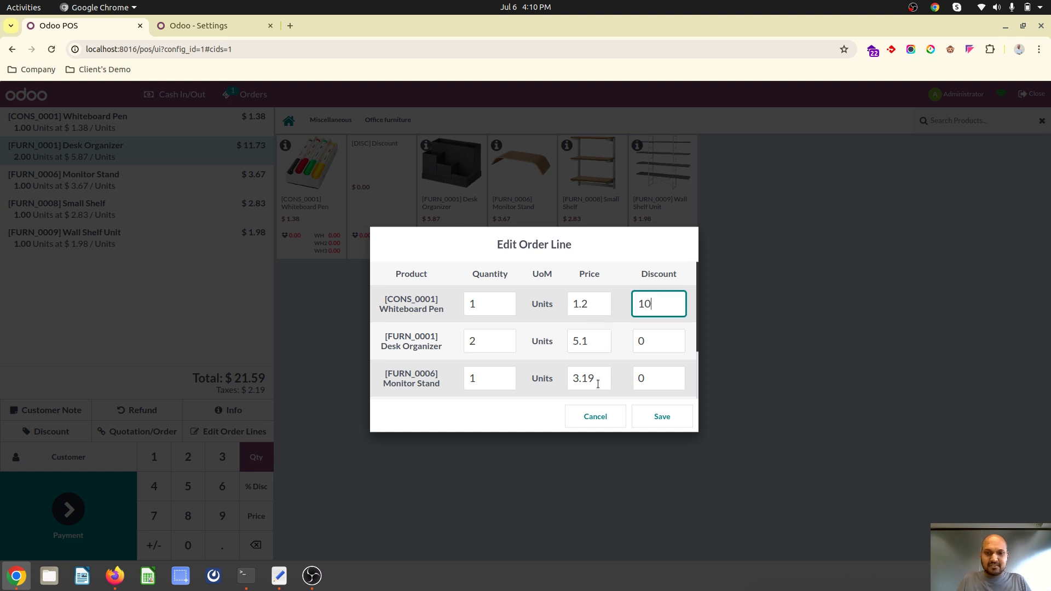
left_click(654, 421)
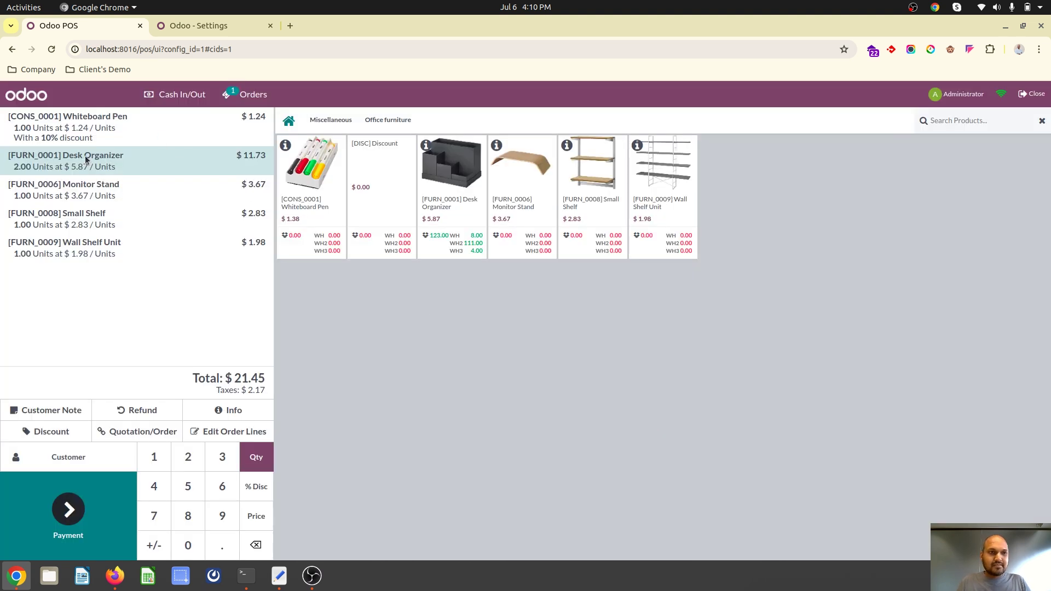
Give the Small Shelf a 5% line discount, bringing the total to $23.37
left_click(122, 198)
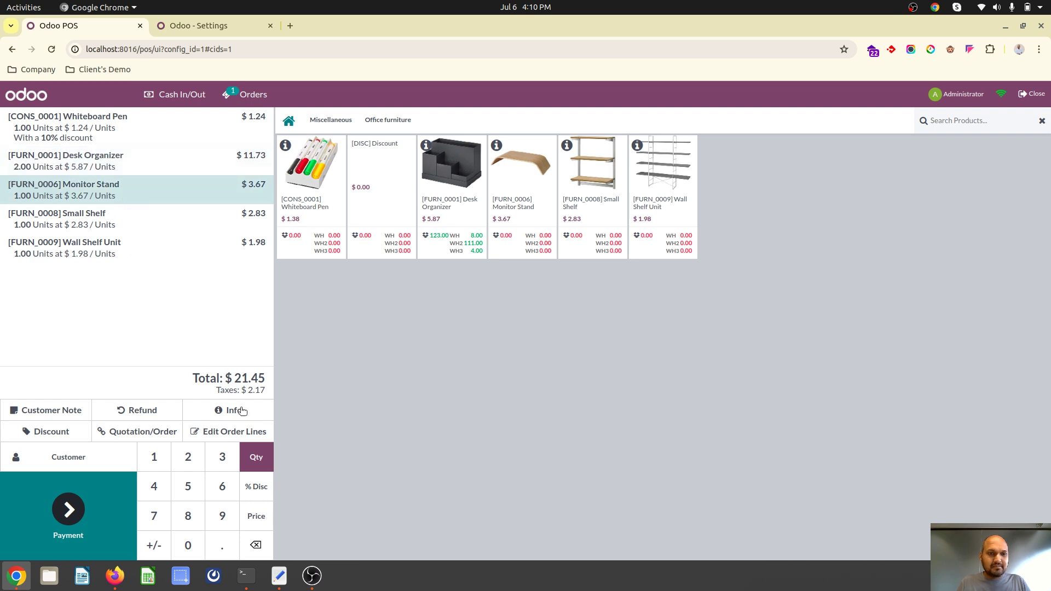
left_click(224, 431)
scroll(583, 359, "down", 2)
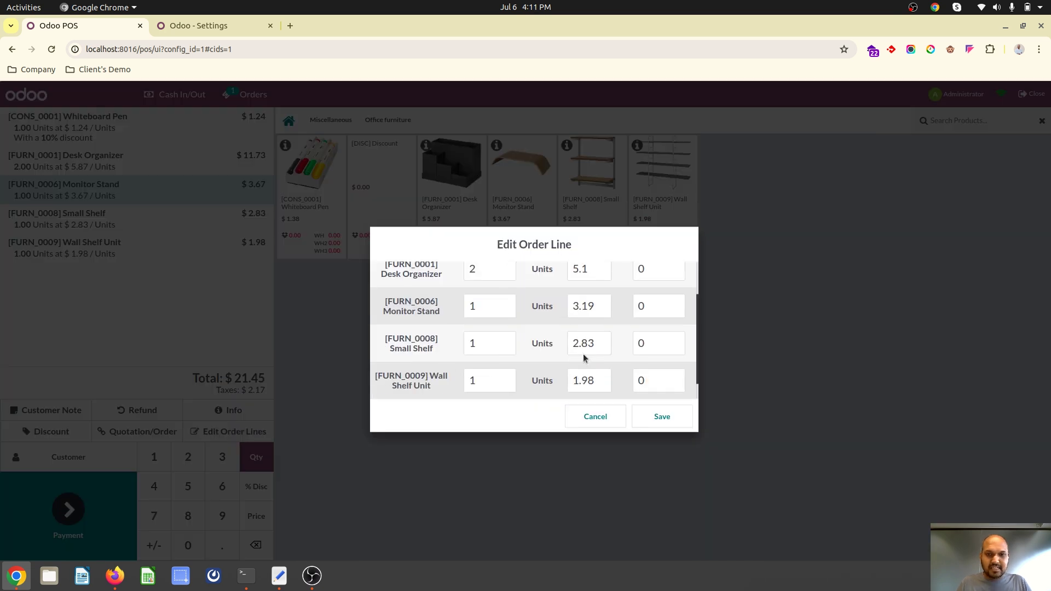
left_click(641, 343)
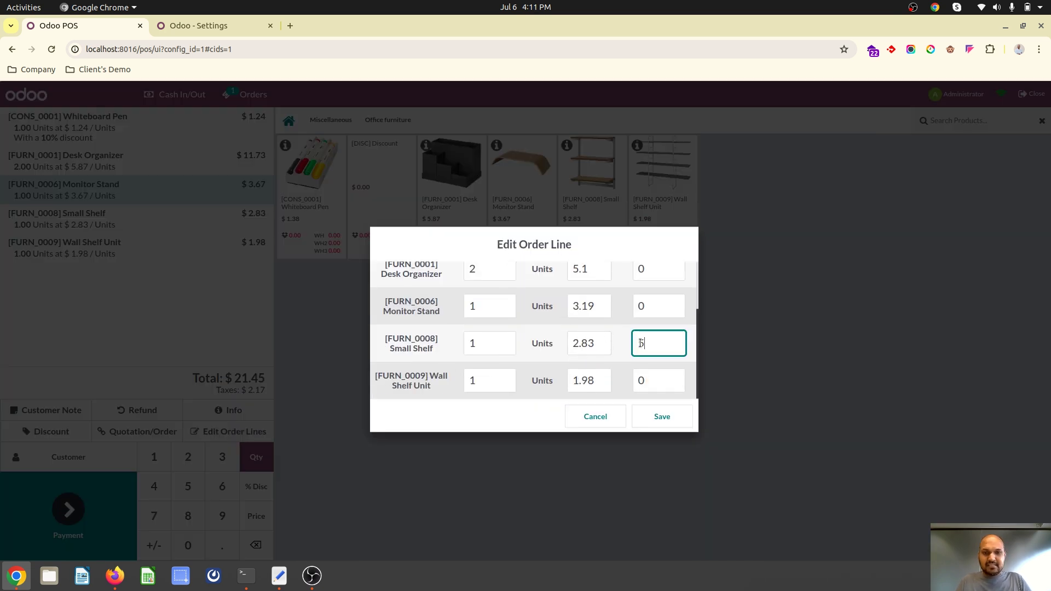
key("shift+Tab")
type("5")
left_click(660, 419)
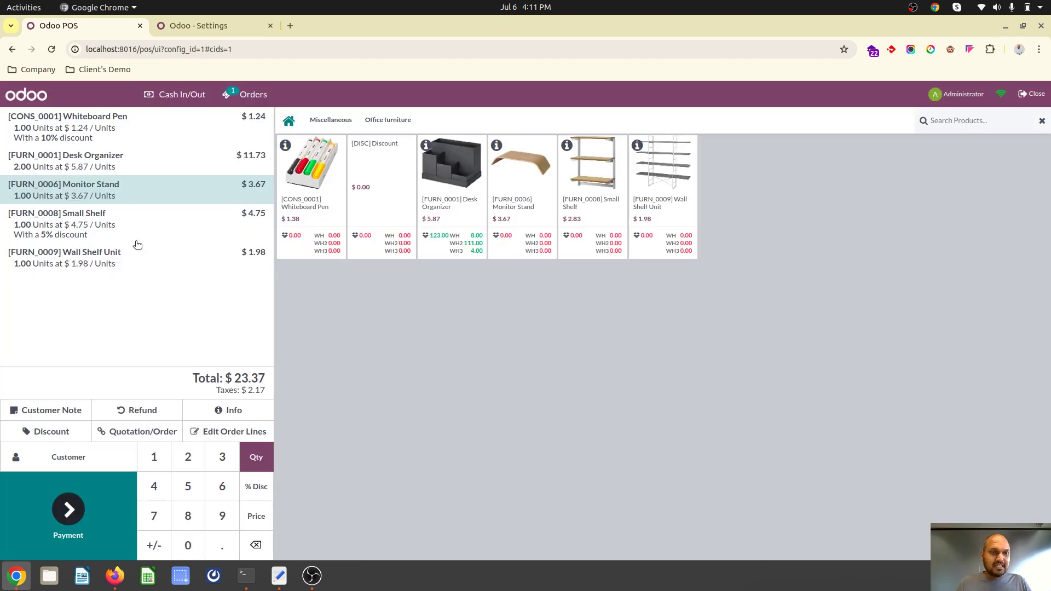
Check the Quotation/Order list, then reopen the ongoing $23.37 order and return to the orders list
left_click(146, 433)
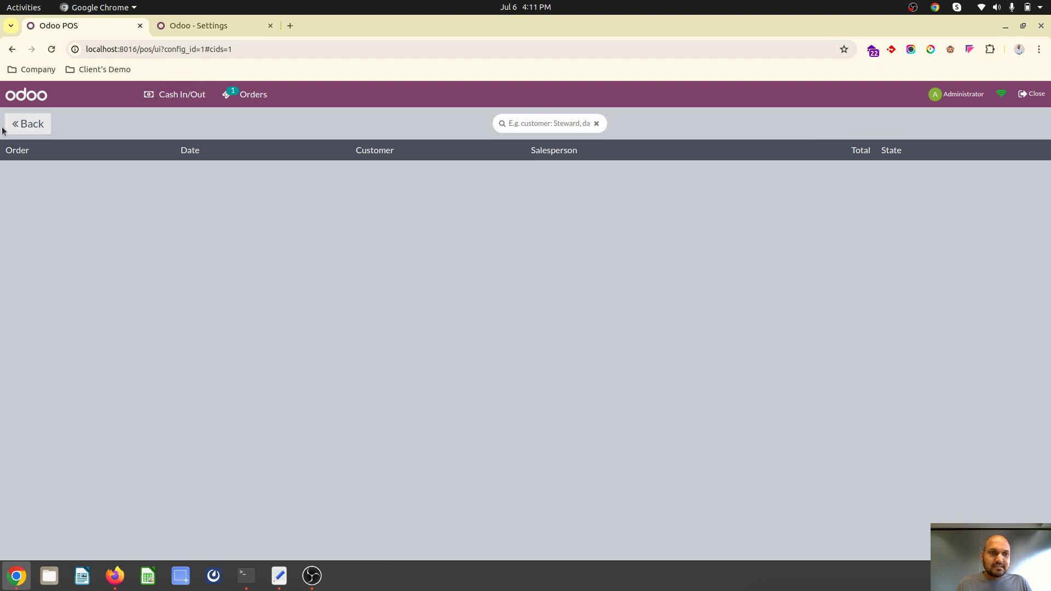
left_click(28, 124)
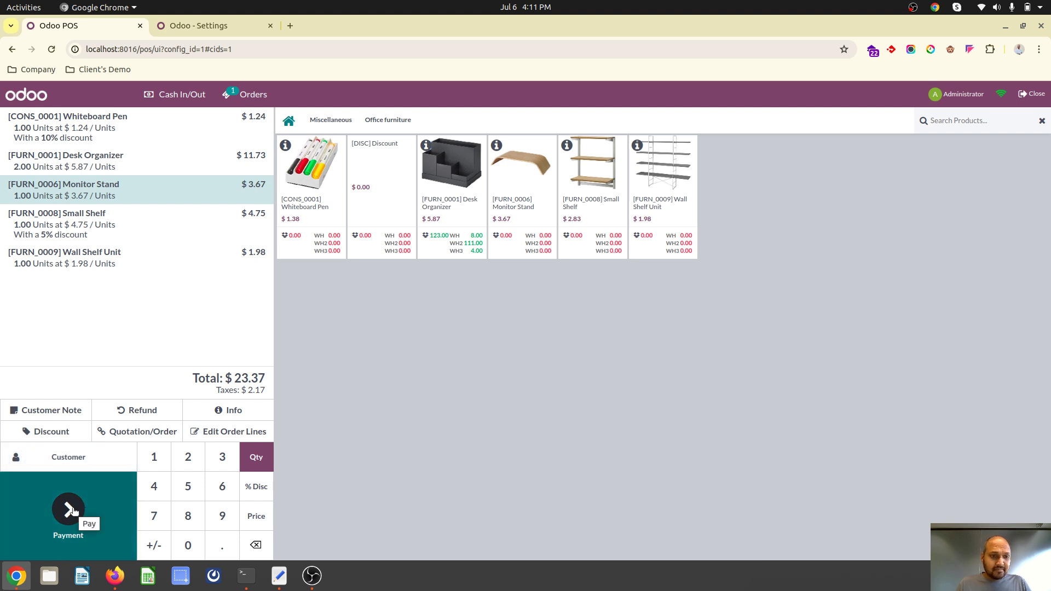
left_click(246, 99)
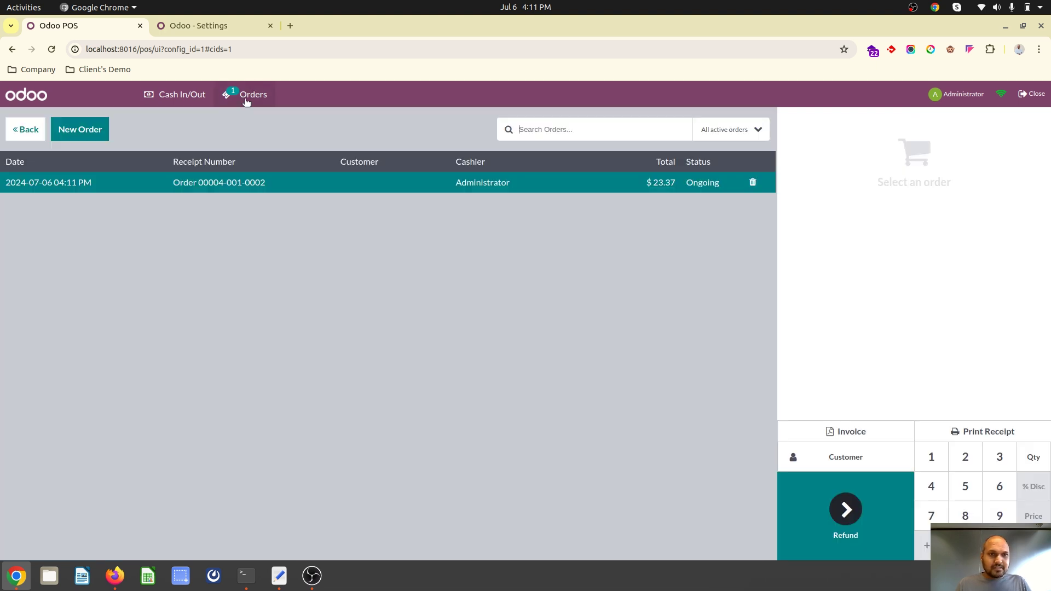
left_click(268, 186)
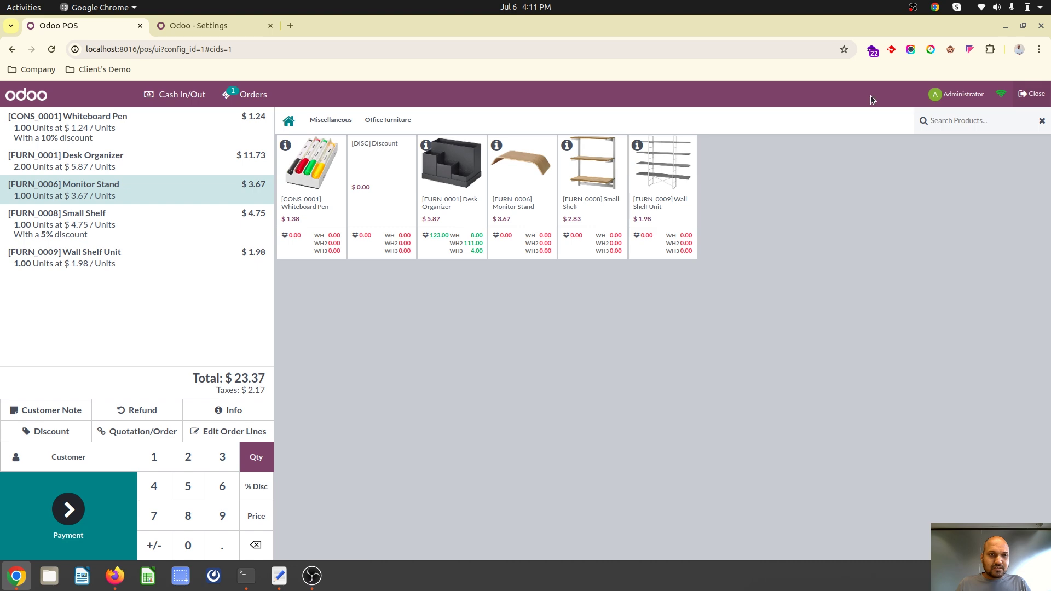
left_click(253, 94)
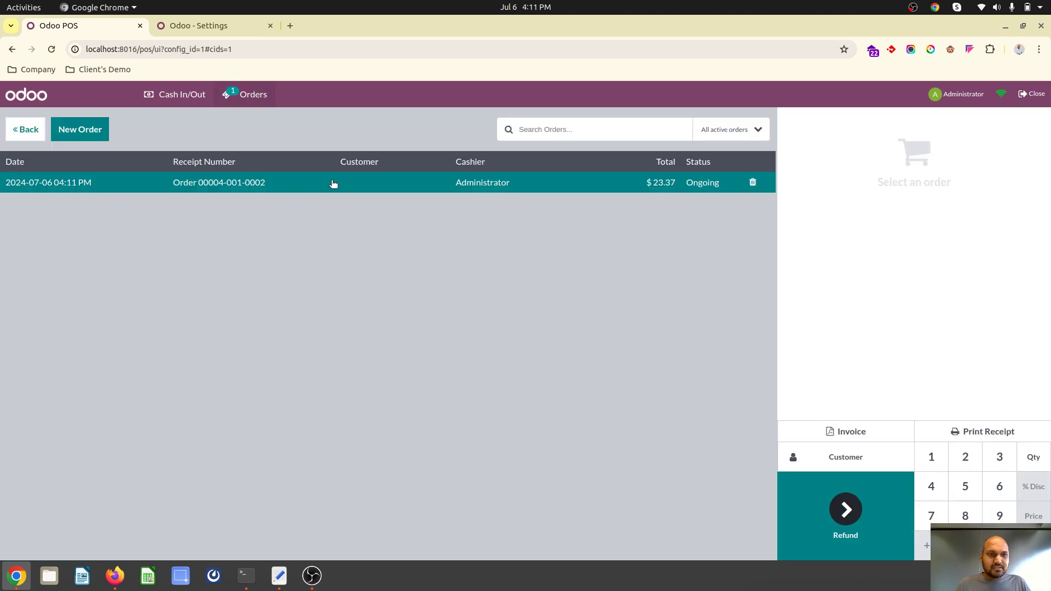
Close the POS session with 14.46 entered as the counted cash
left_click(1025, 95)
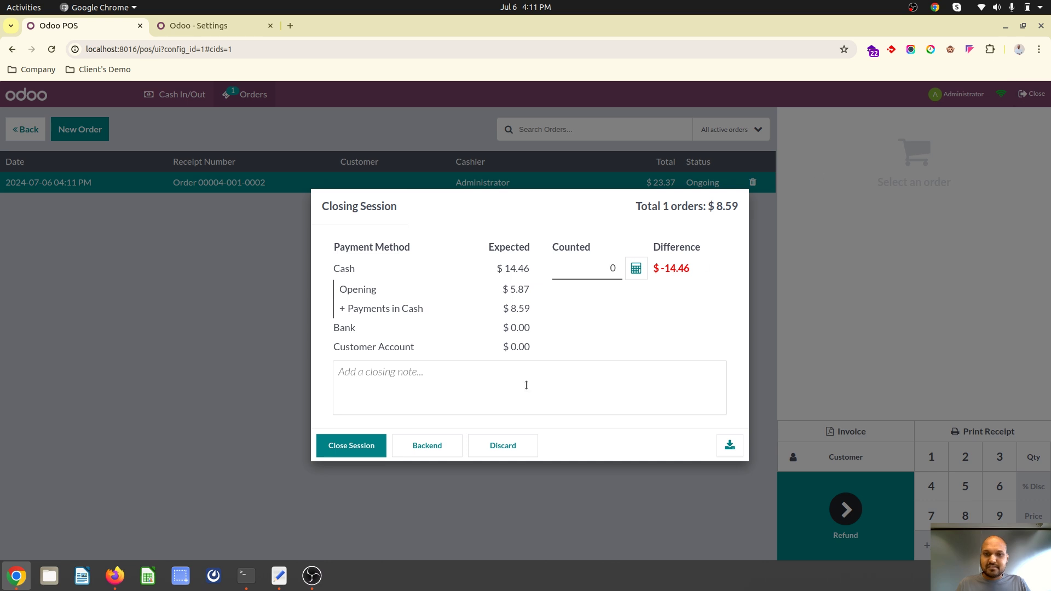
left_click(596, 275)
type("1")
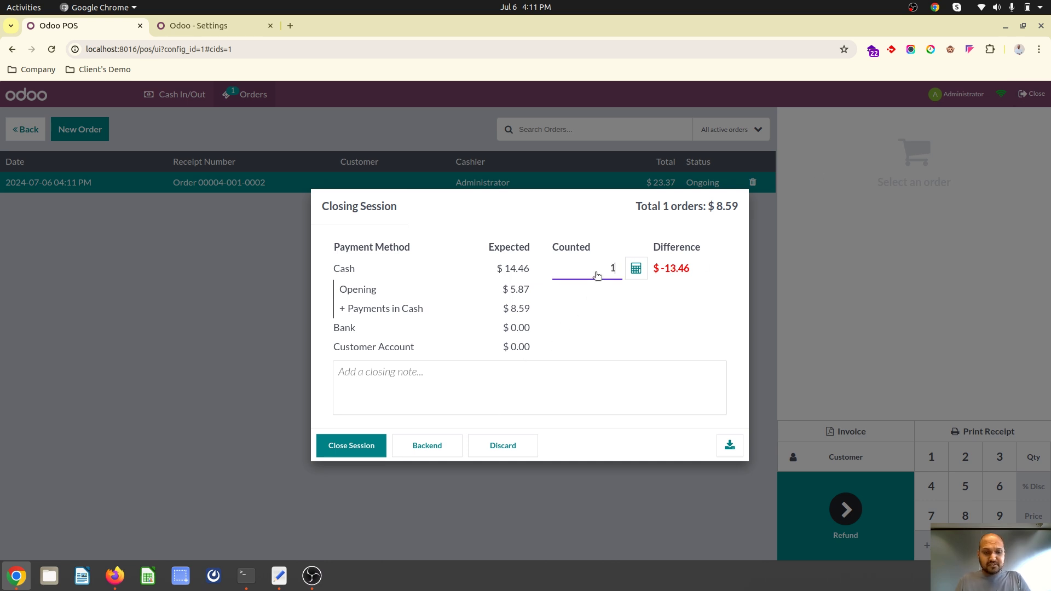
type("4.46")
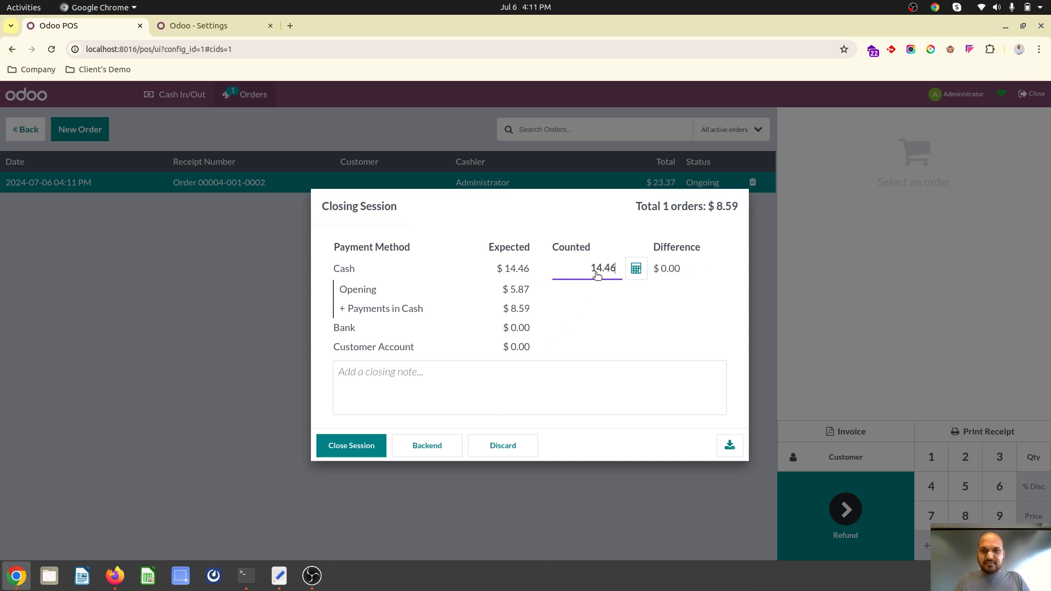
left_click(330, 448)
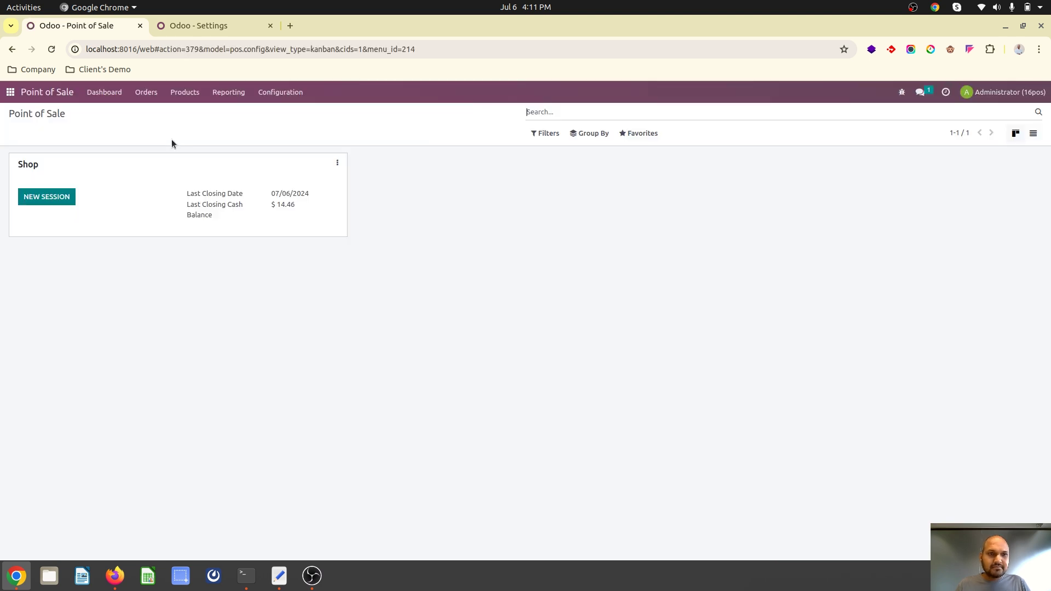
Review the Shop's Sale Order Creation settings, then list all posted Point of Sale orders
left_click(338, 165)
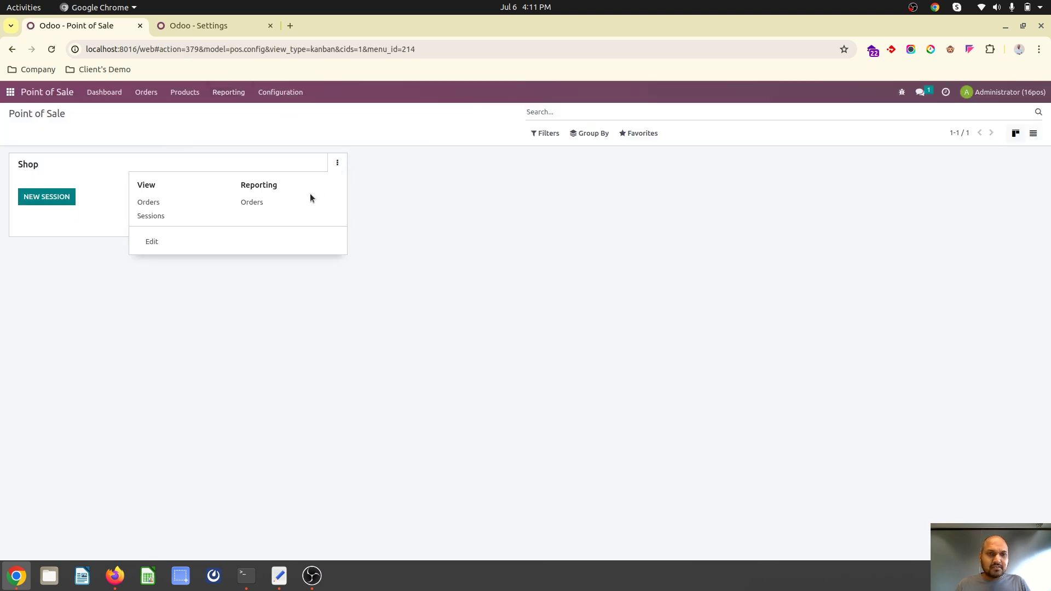
left_click(172, 241)
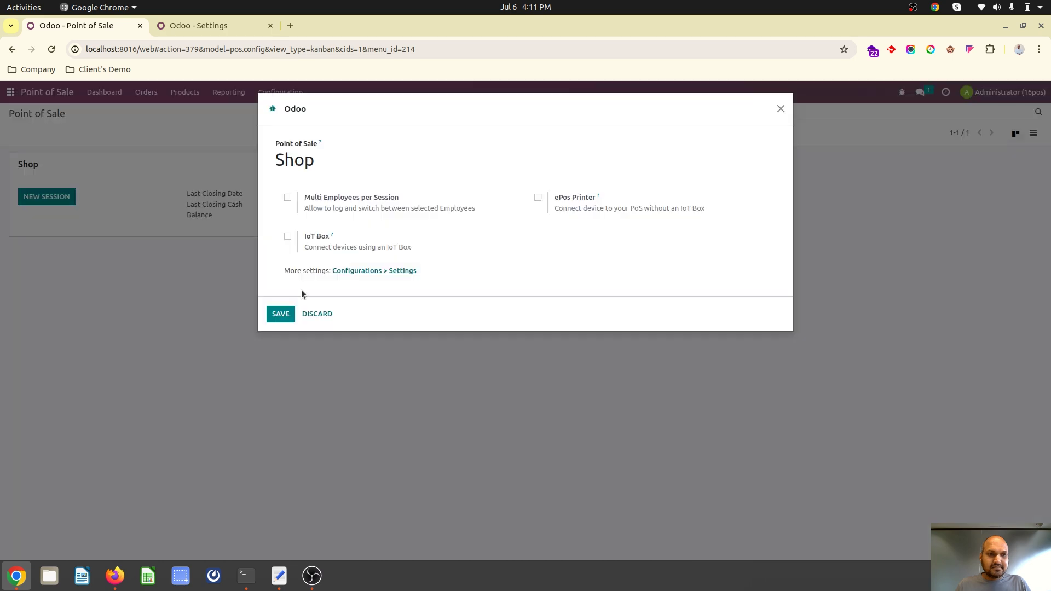
left_click(366, 271)
scroll(395, 343, "down", 10)
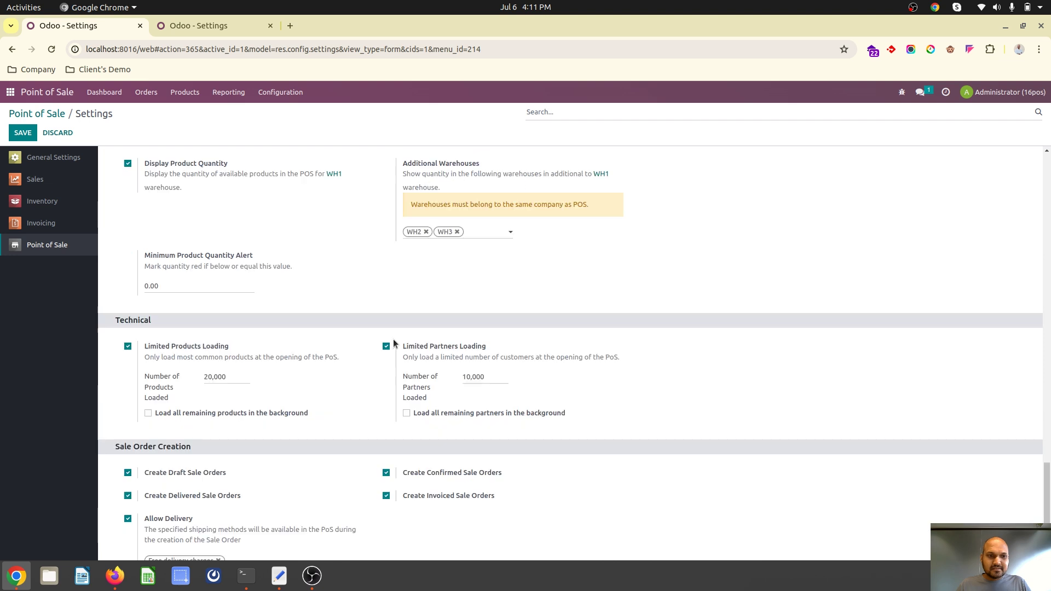
scroll(394, 343, "down", 1)
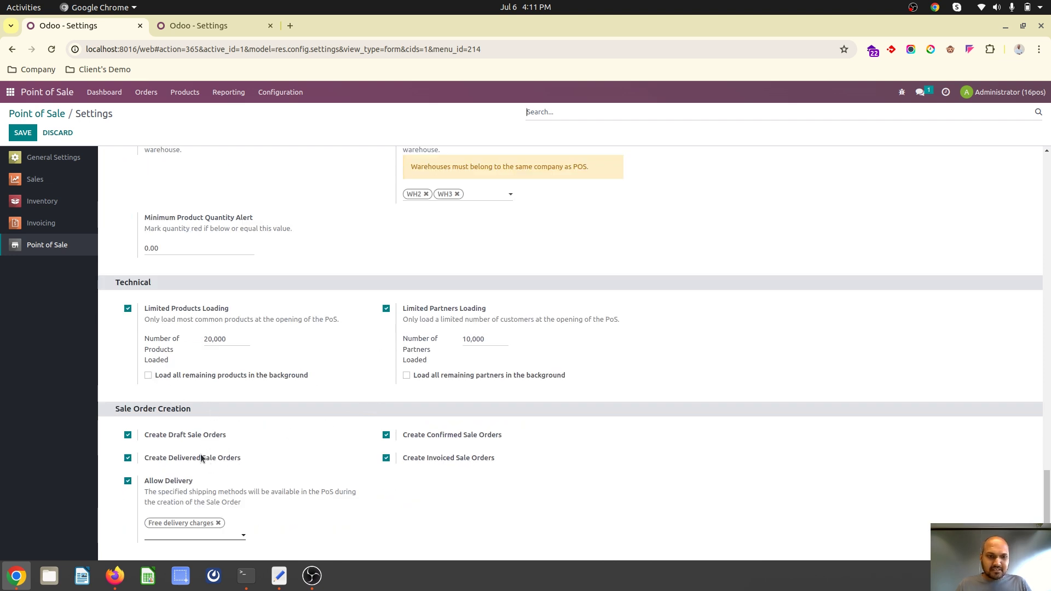
left_click(145, 92)
left_click(153, 110)
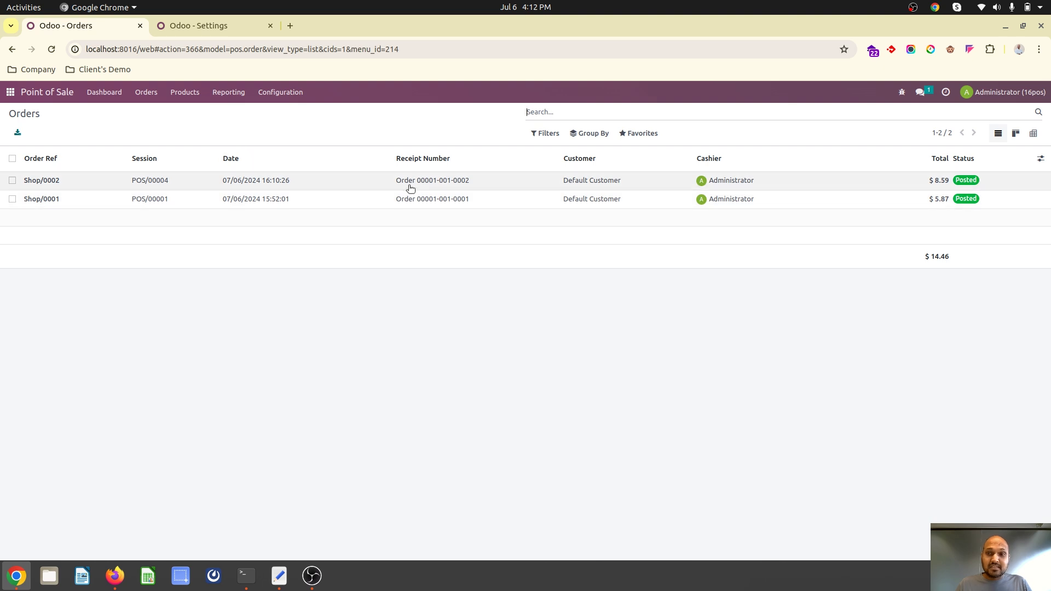
Glance at the Sales quotations list, then return to the Point of Sale dashboard
left_click(145, 98)
left_click(145, 100)
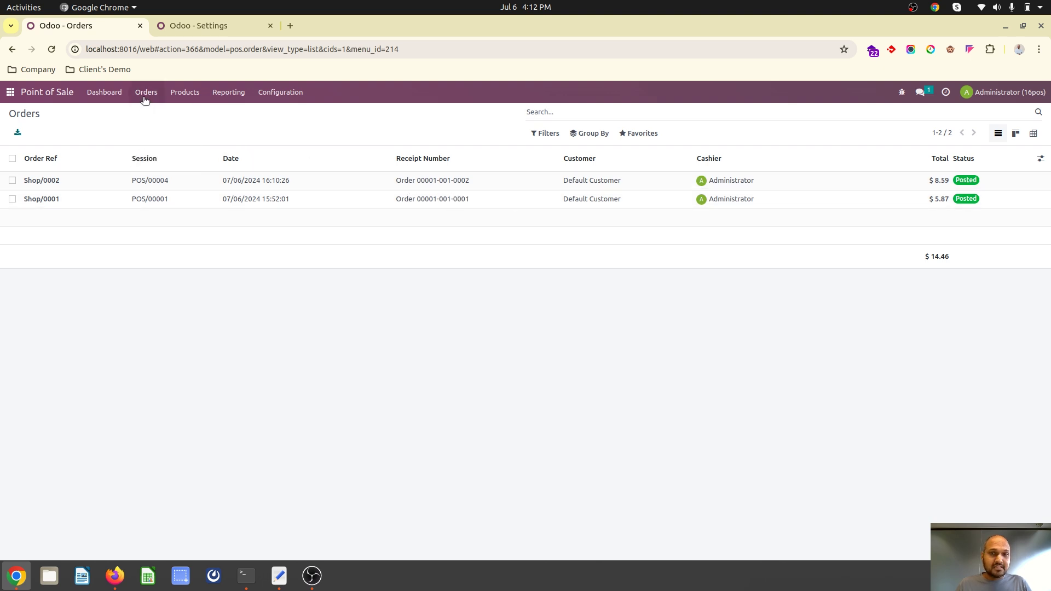
left_click(10, 92)
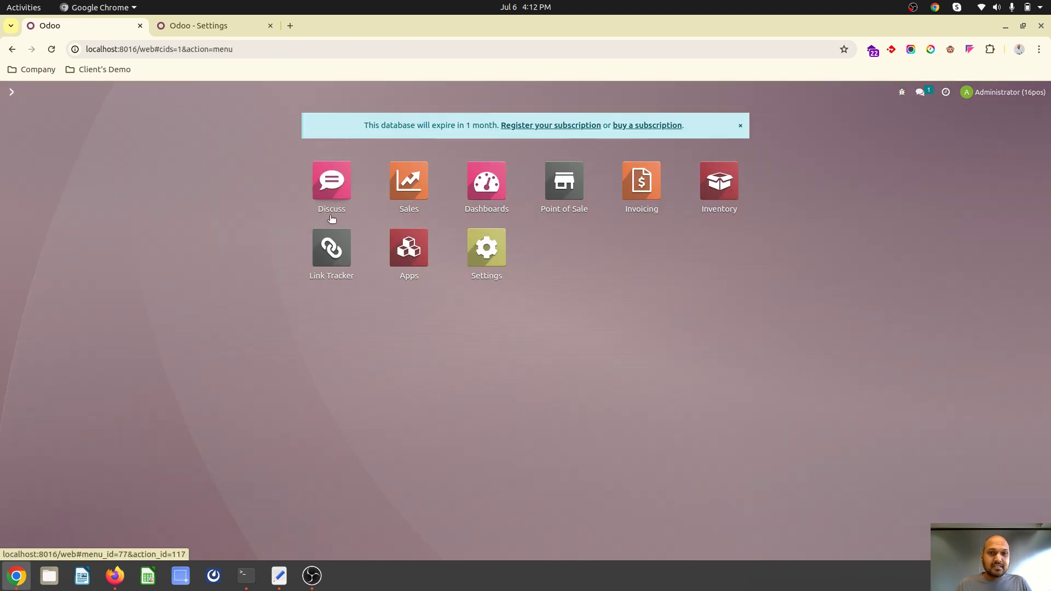
left_click(402, 180)
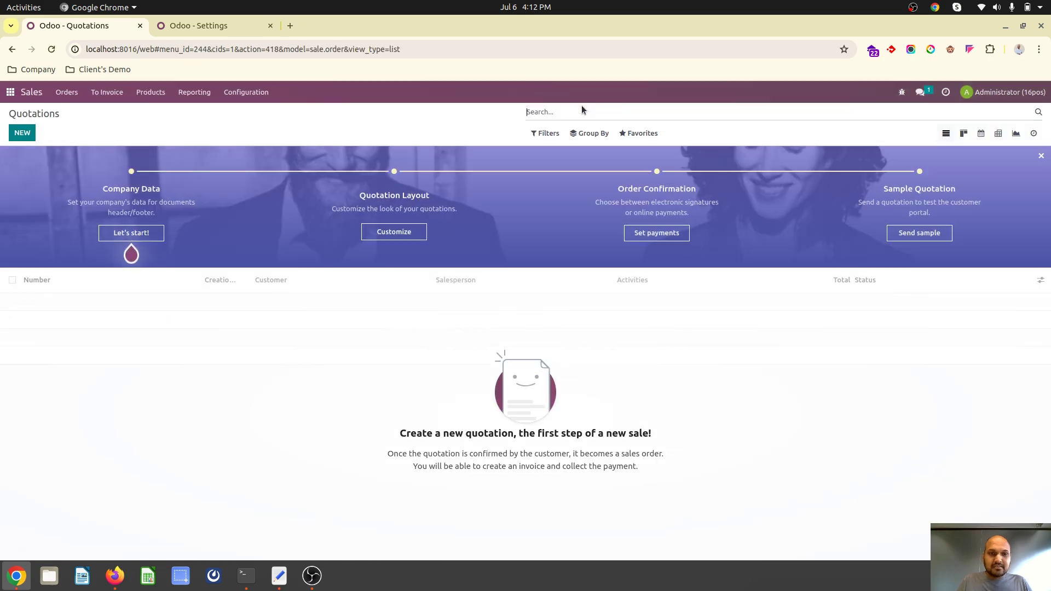
left_click(11, 92)
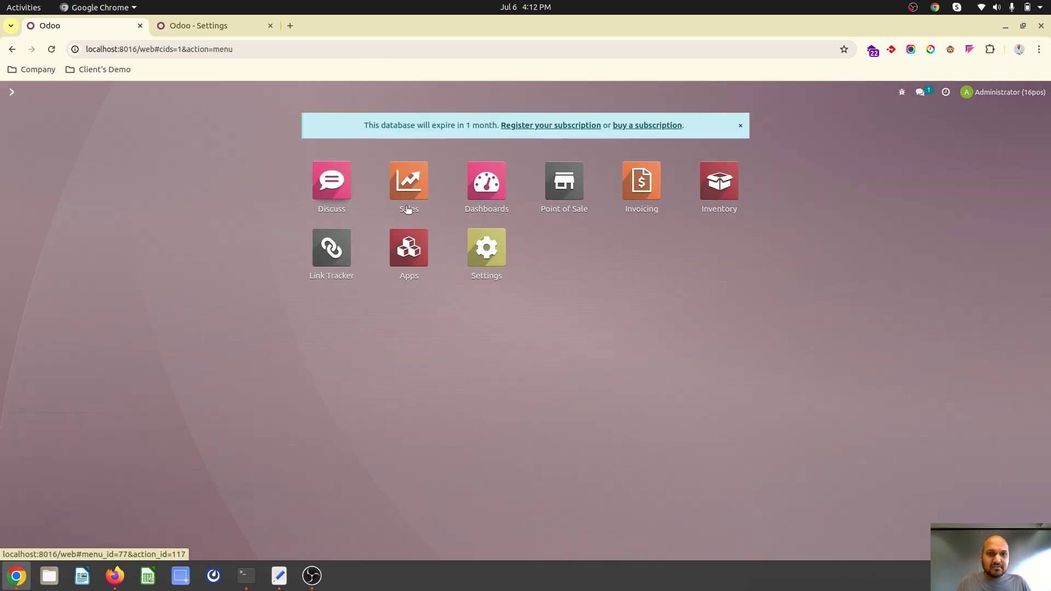
left_click(581, 193)
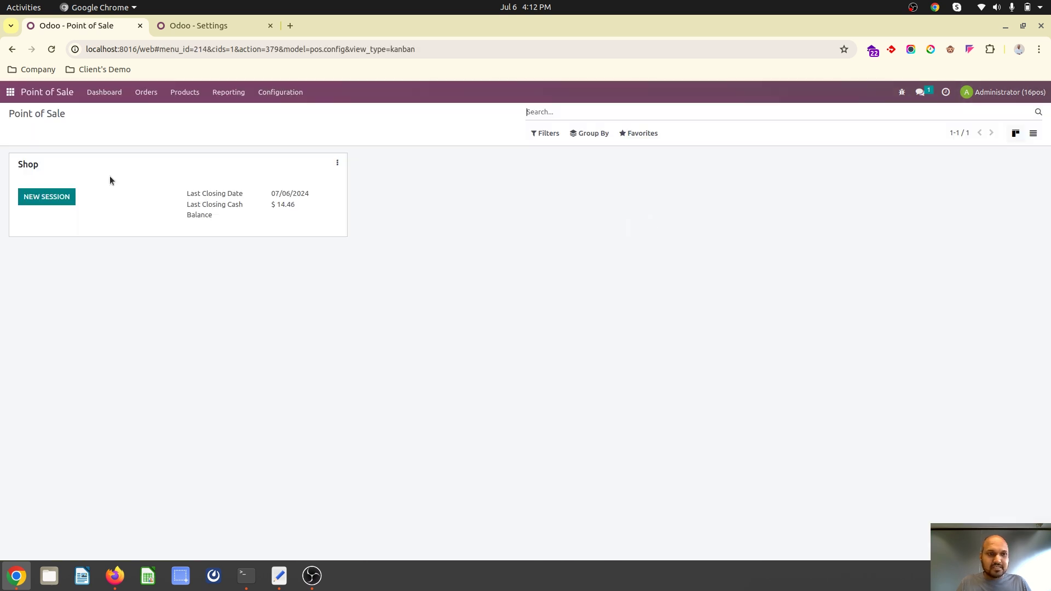
Open a new Shop session with $14.46 opening cash and resume the pending $23.37 order
left_click(60, 201)
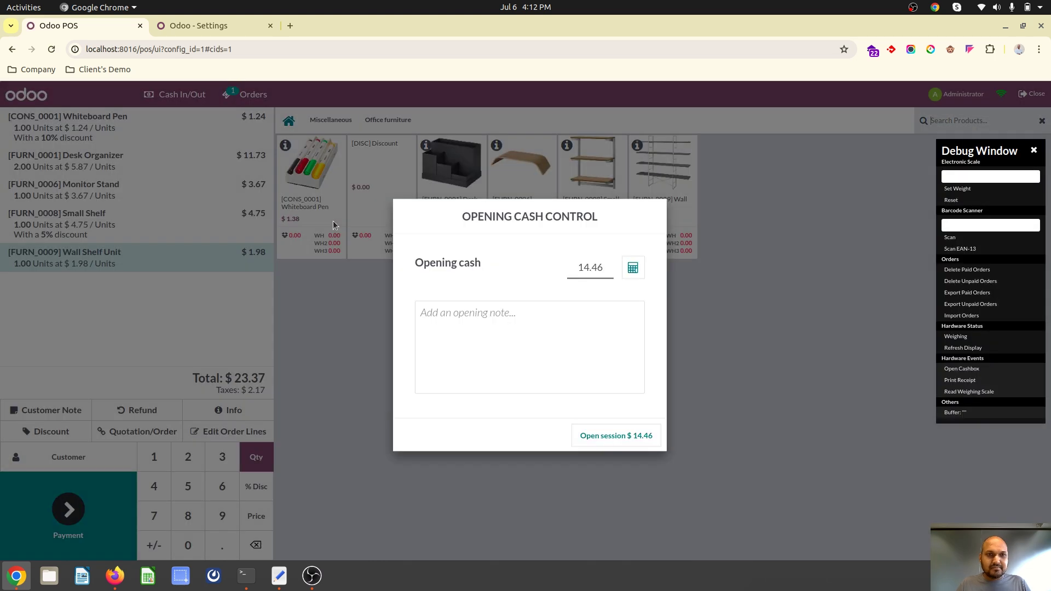
left_click(636, 436)
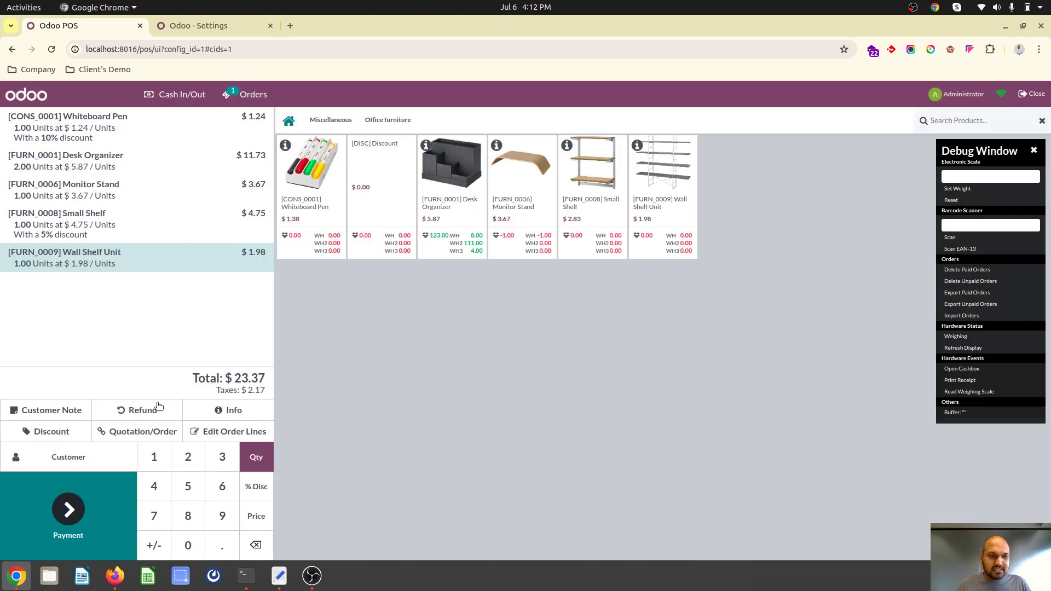
left_click(116, 435)
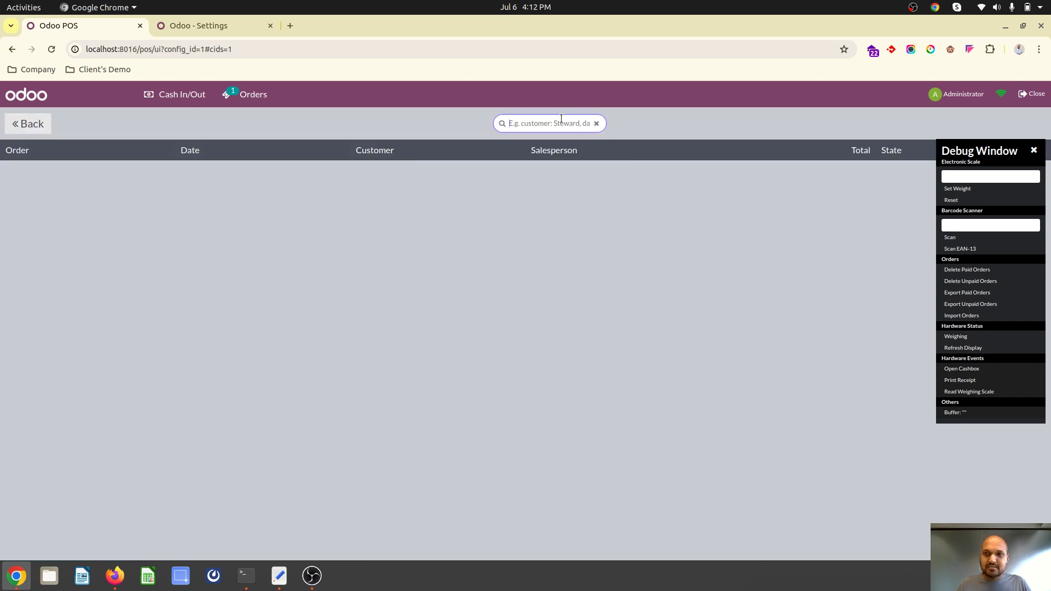
left_click(1034, 146)
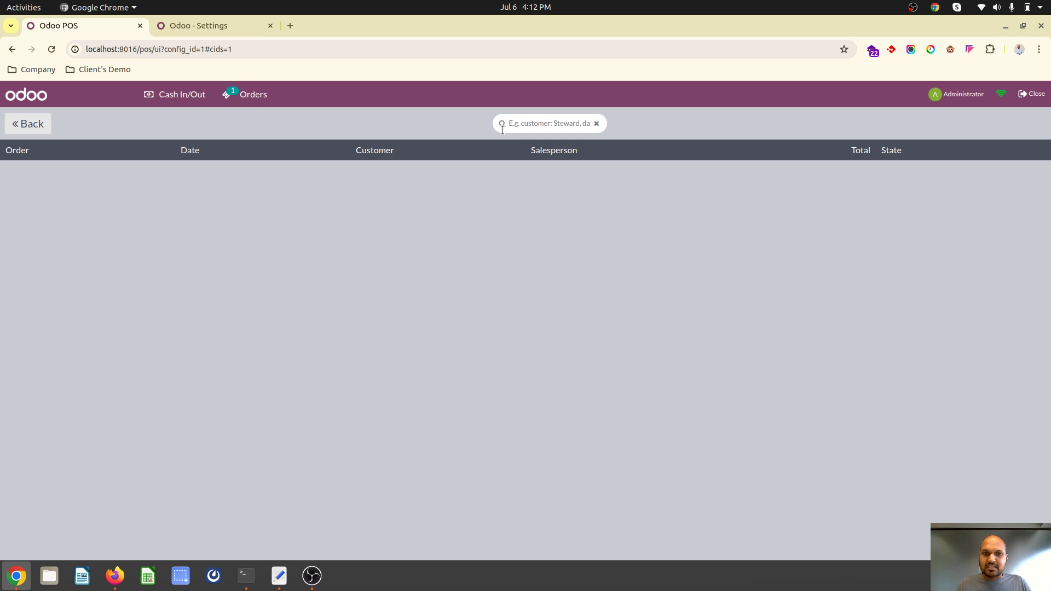
left_click(25, 126)
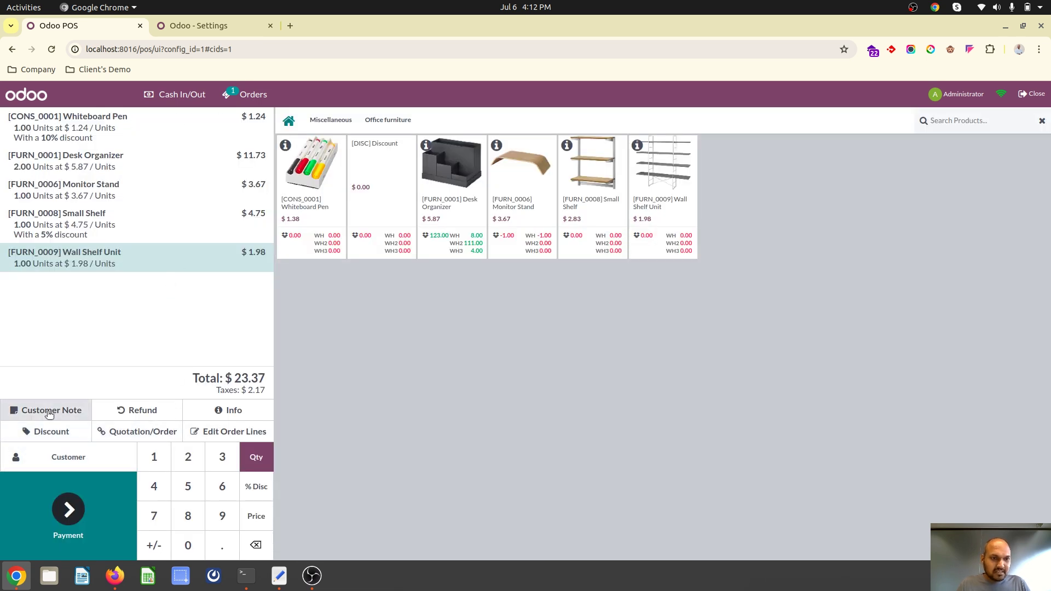
Set My Company as the order's customer, start sale order creation, then cancel it
left_click(68, 457)
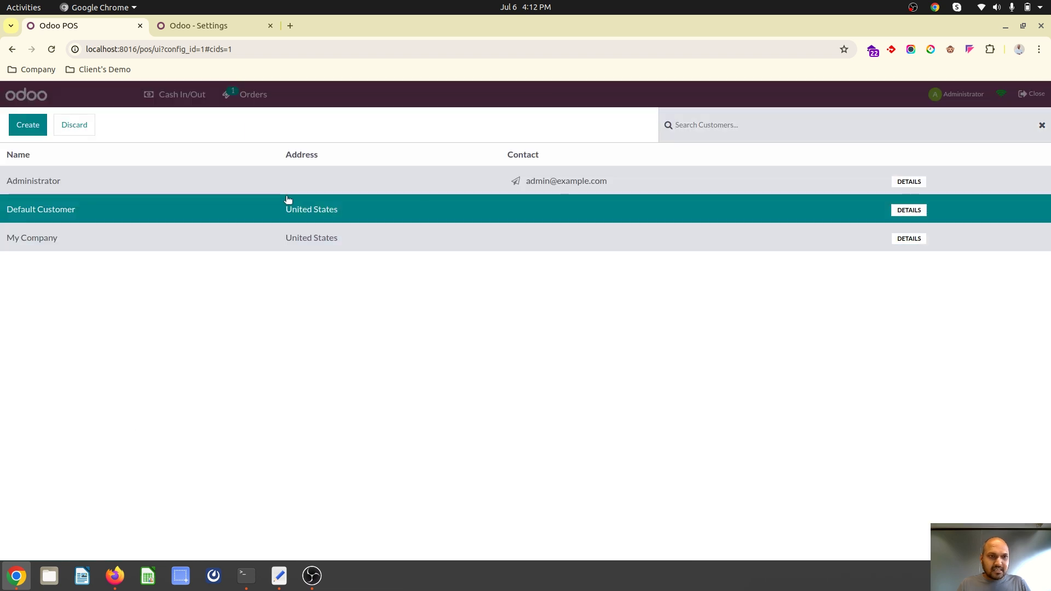
left_click(275, 237)
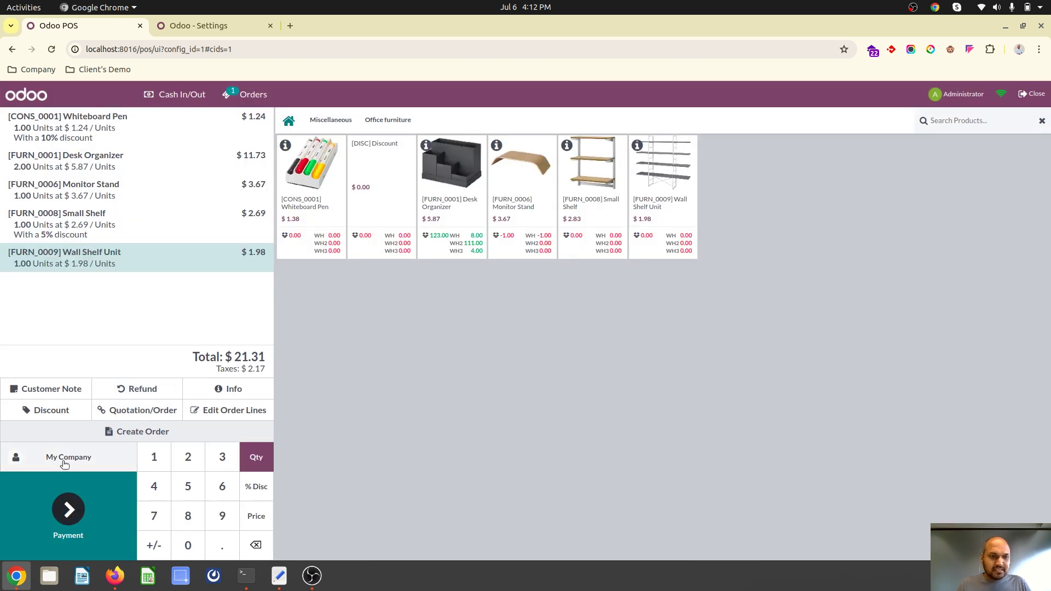
left_click(132, 432)
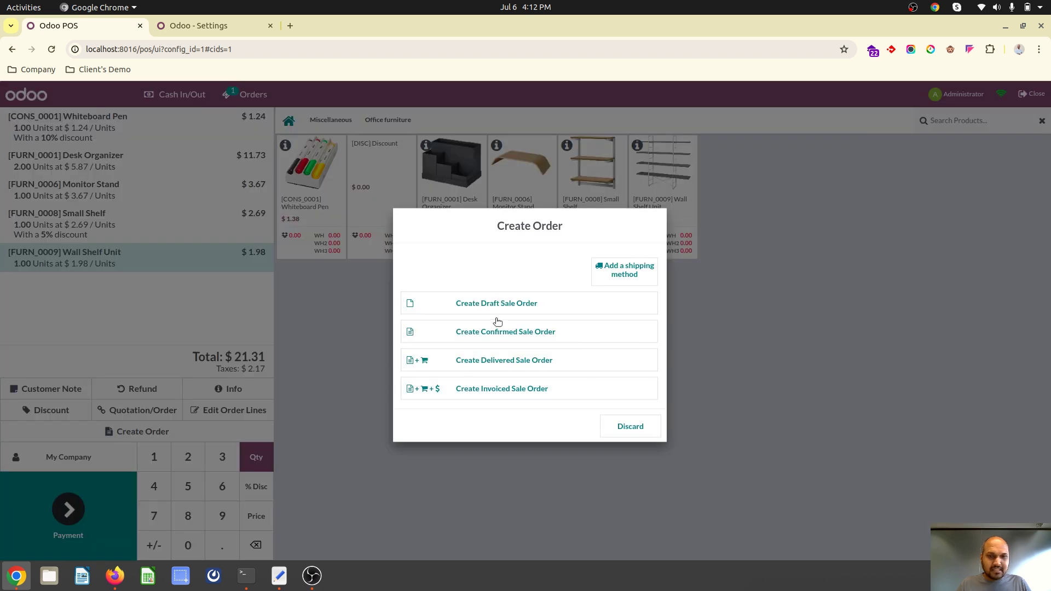
left_click(622, 427)
Create a new customer named 'Customer 1' and turn the order into a draft sale order
left_click(47, 457)
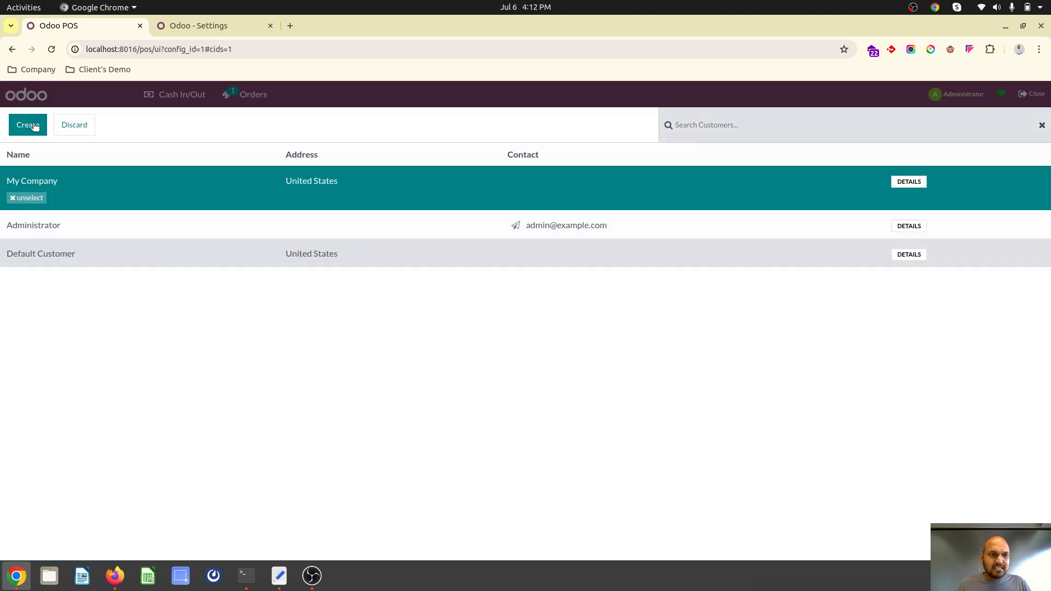
left_click(28, 125)
left_click(138, 176)
type("Customer 1")
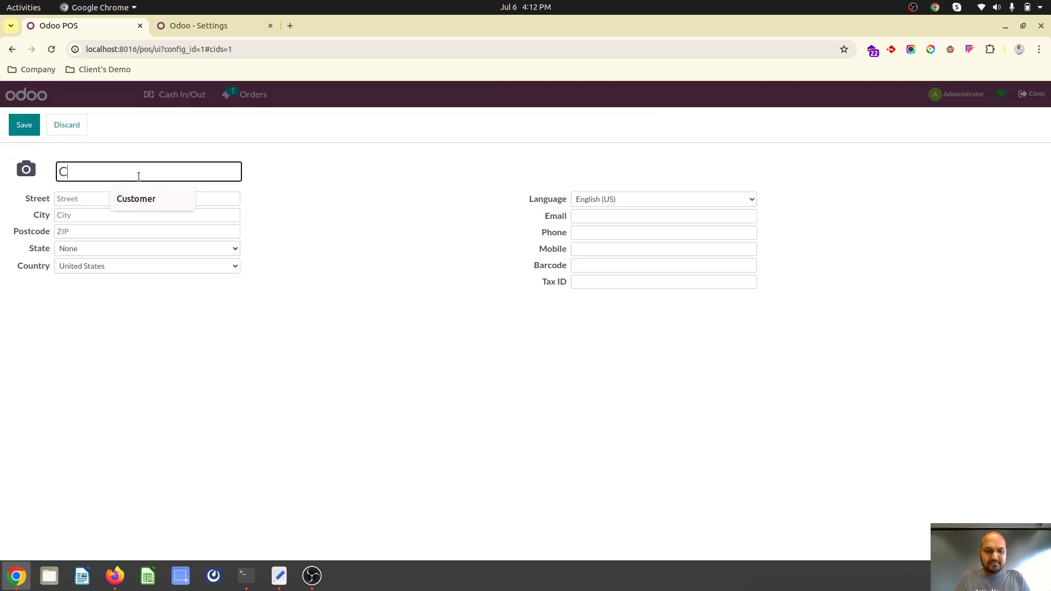
left_click(33, 129)
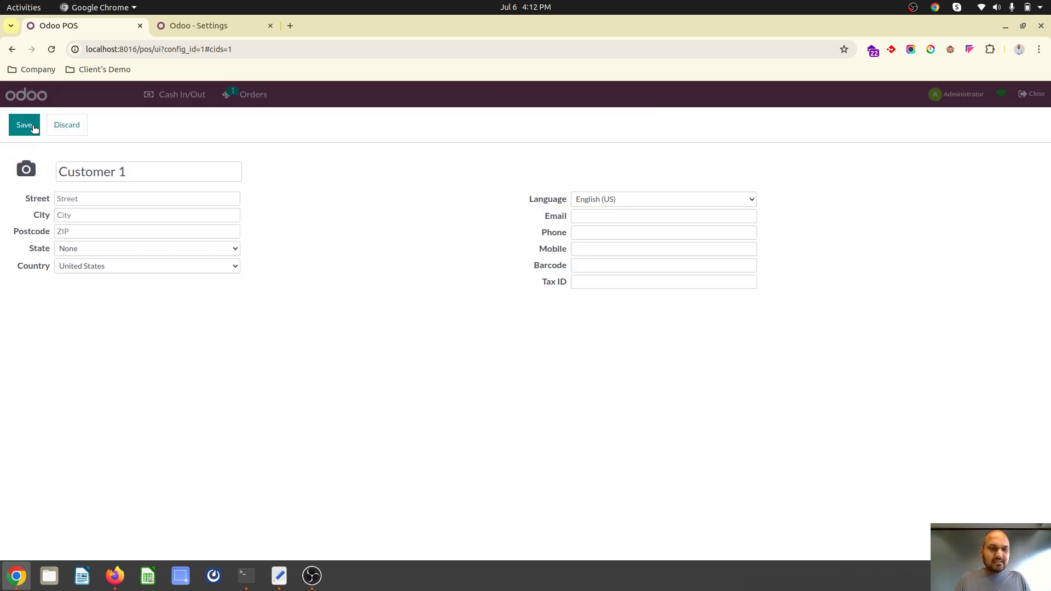
left_click(140, 433)
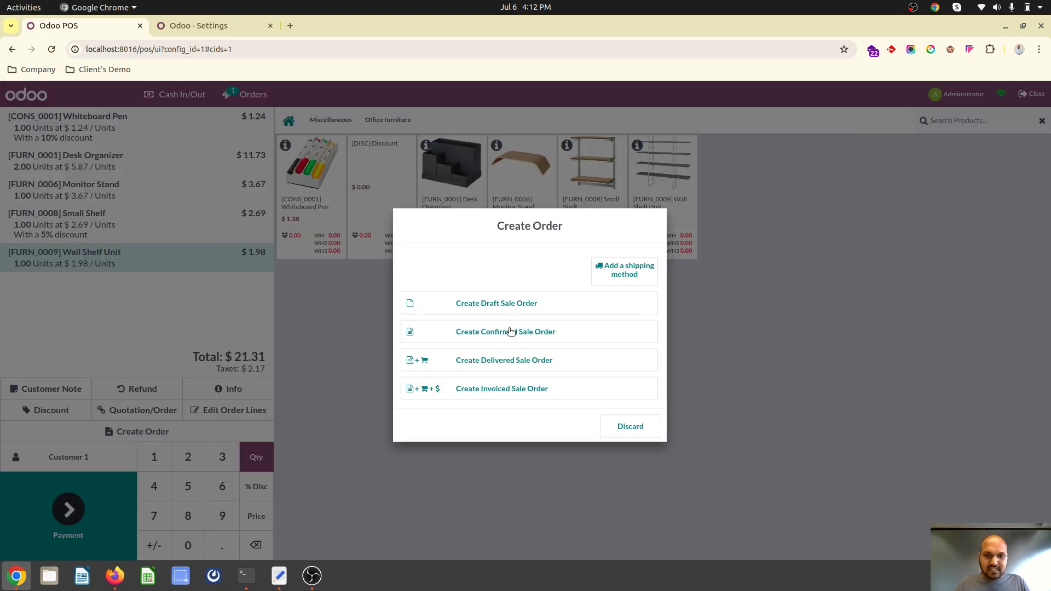
left_click(518, 305)
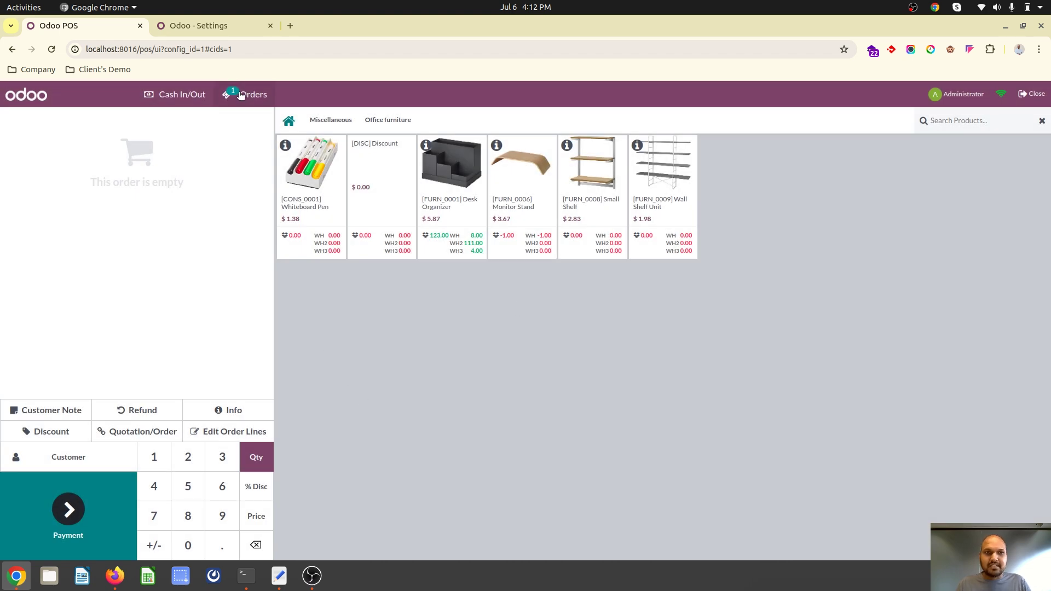
In the second browser tab, open draft quotation S00001 from Sales
left_click(211, 26)
left_click(9, 91)
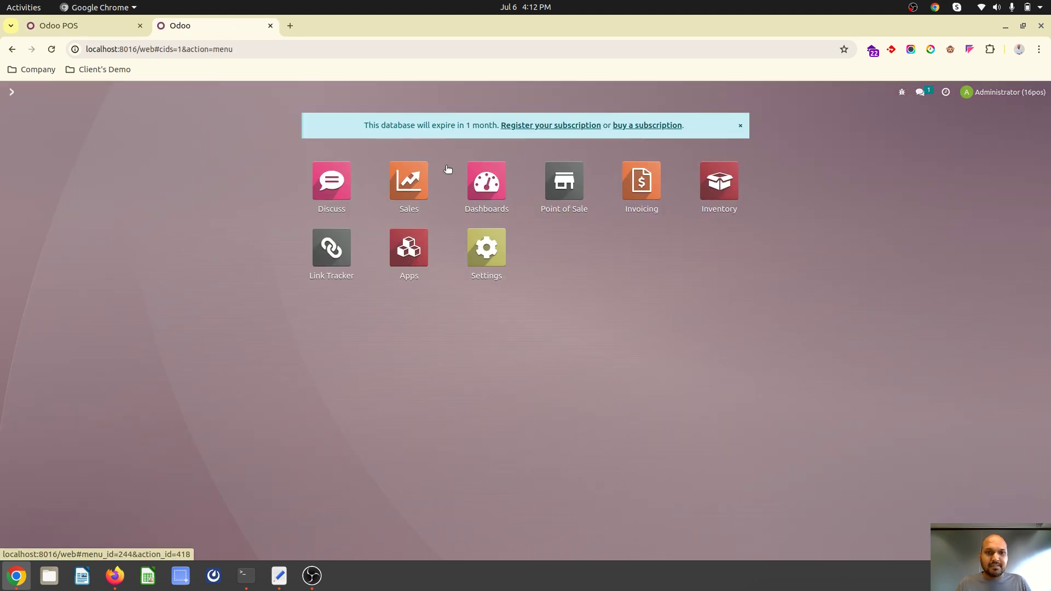
left_click(435, 173)
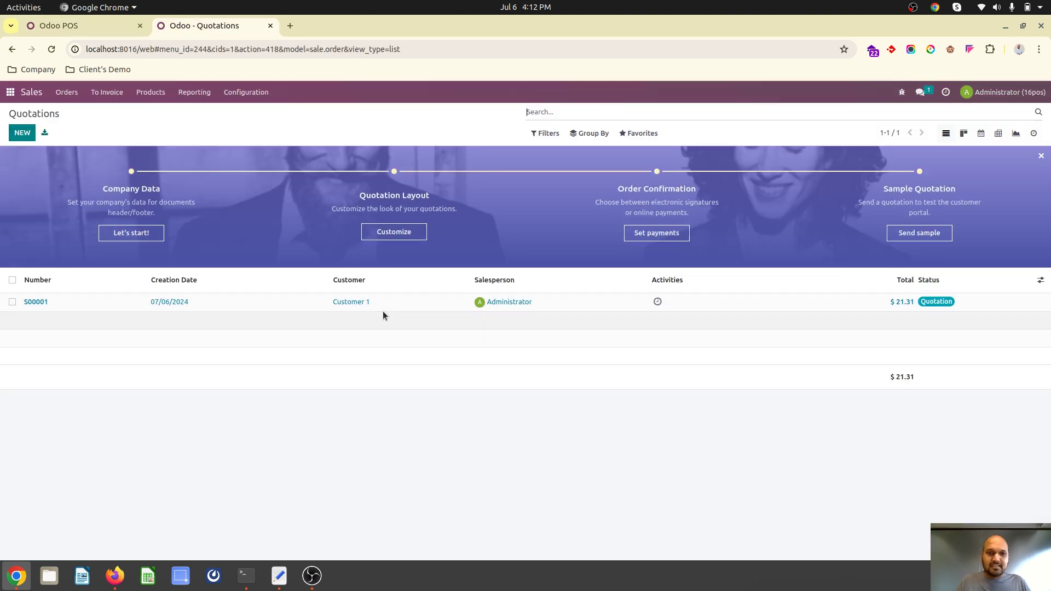
left_click(262, 306)
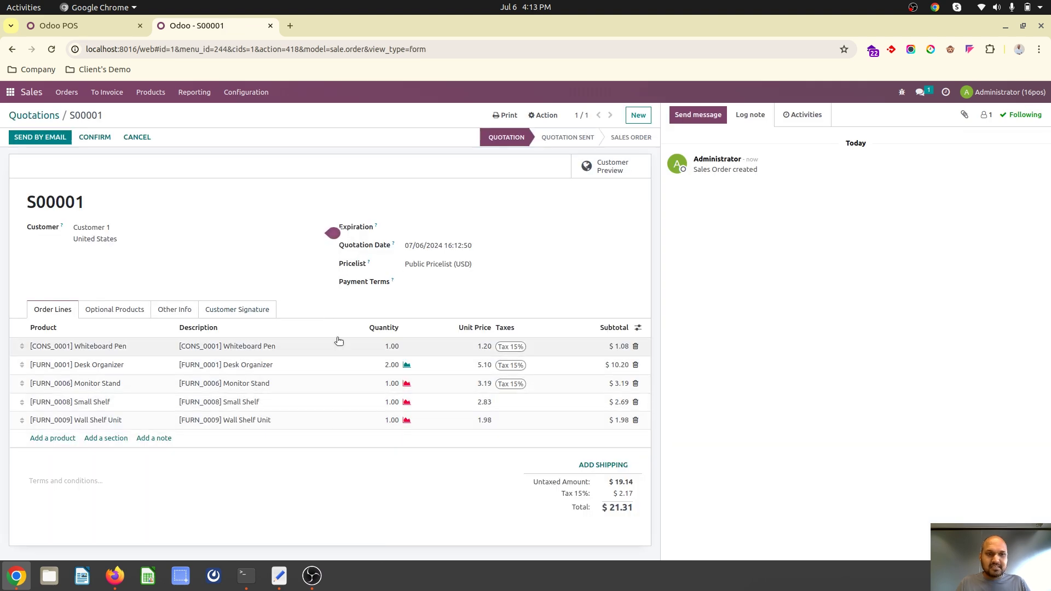
Browse S00001's order lines, optional products, other info and signature tabs, then return to the POS
left_click(123, 311)
left_click(172, 310)
left_click(230, 310)
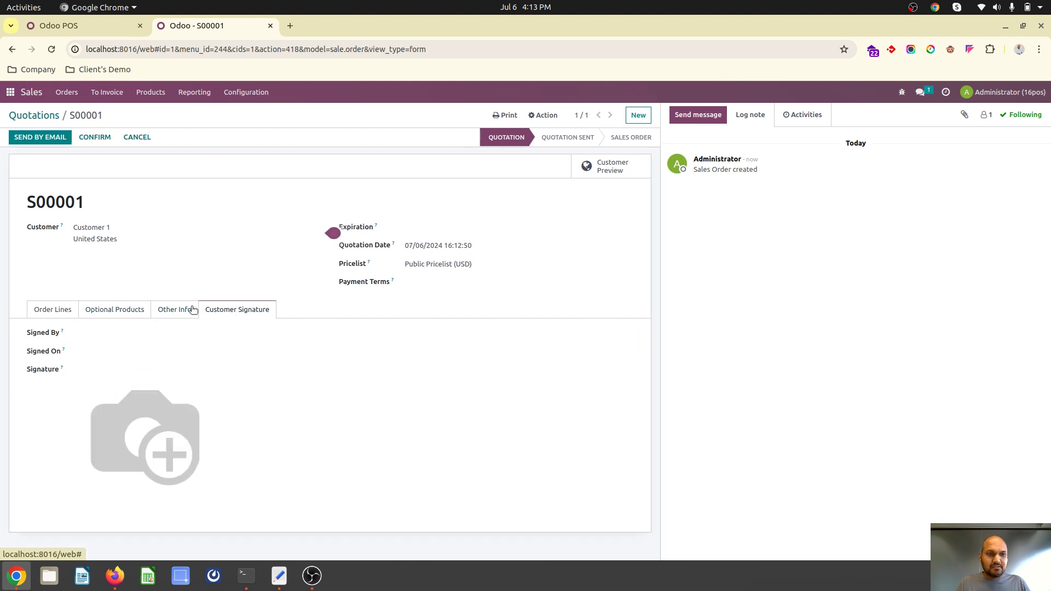
left_click(115, 310)
left_click(58, 308)
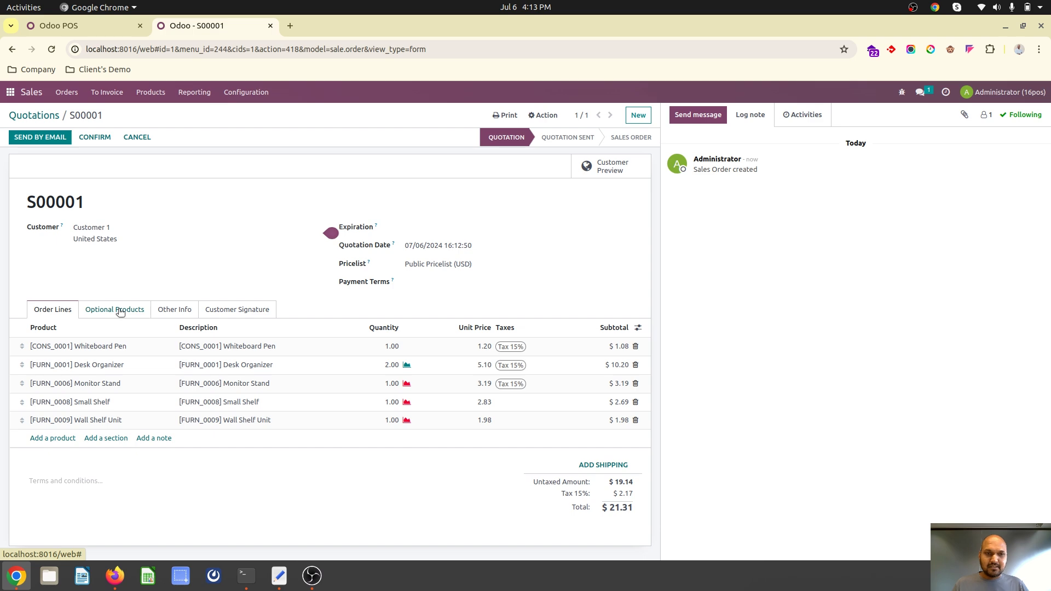
left_click(125, 310)
left_click(174, 309)
left_click(112, 314)
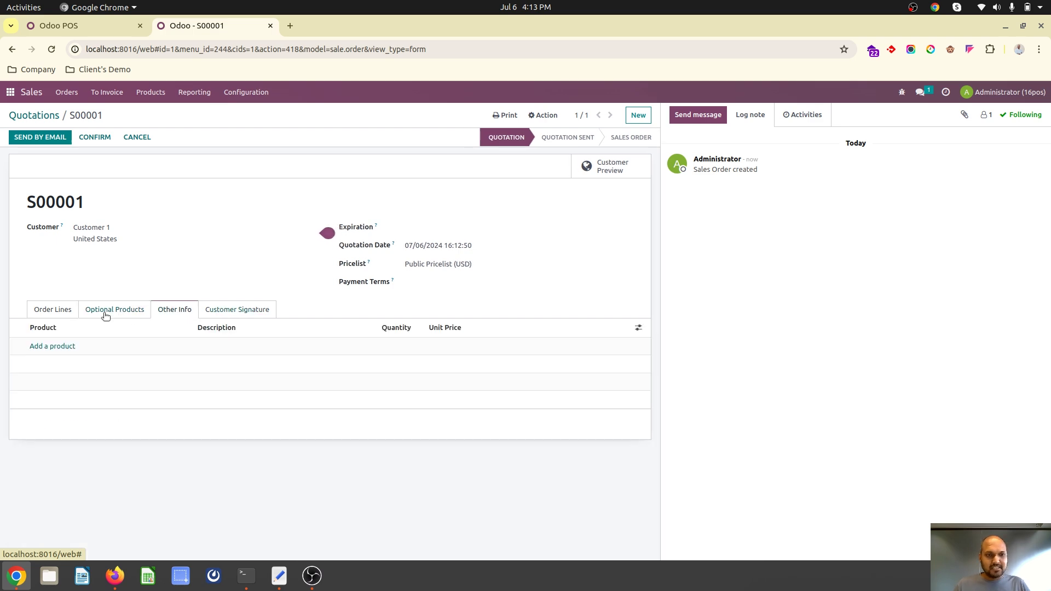
left_click(52, 309)
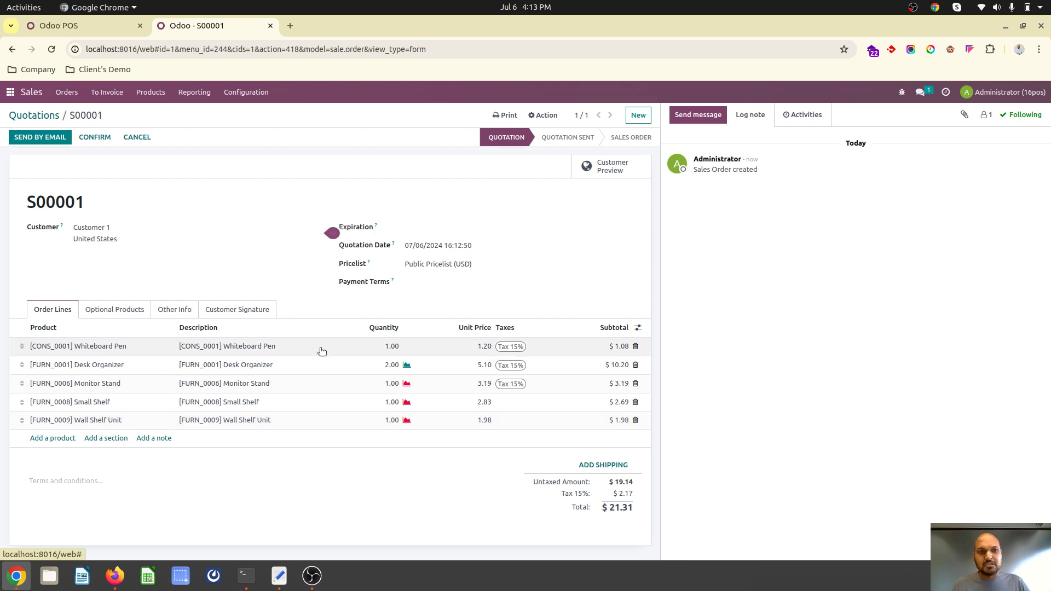
left_click(98, 29)
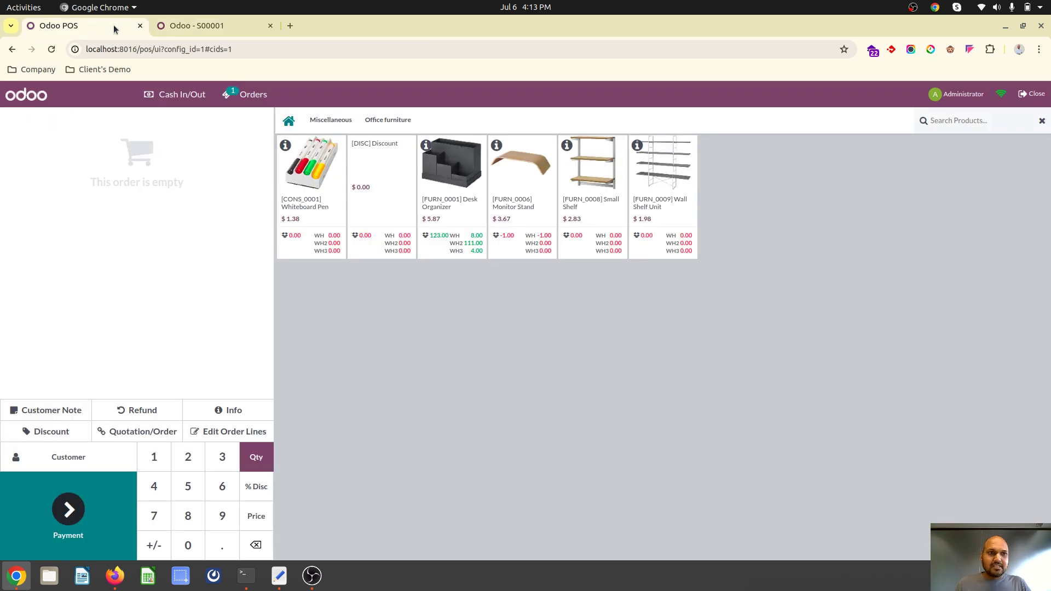
Bring the Text Editor note listing the POS modules to the front
left_click(279, 576)
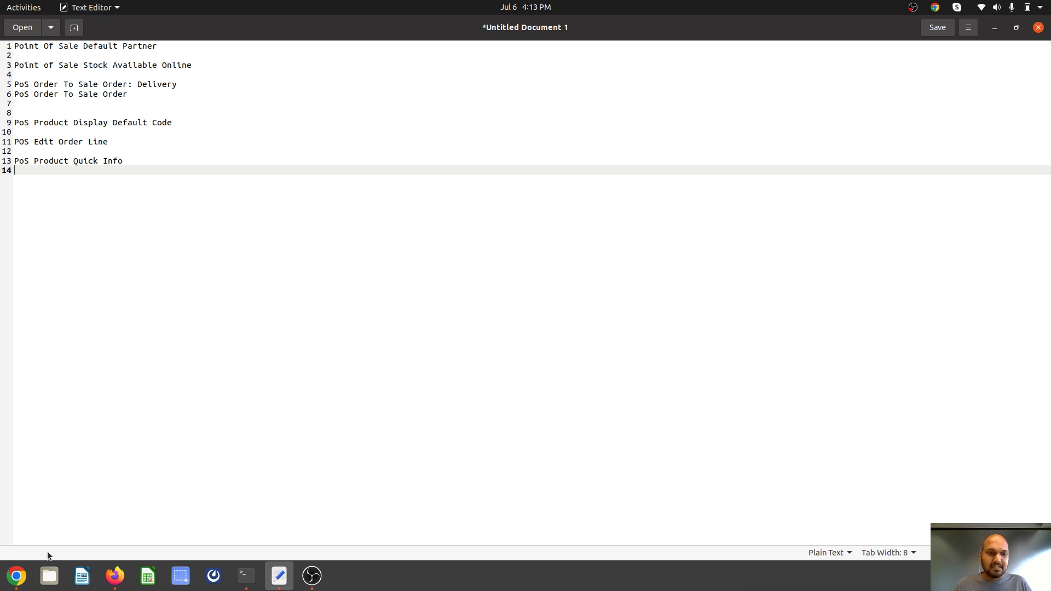
Switch back to Chrome's Odoo POS screen showing the empty order
left_click(15, 575)
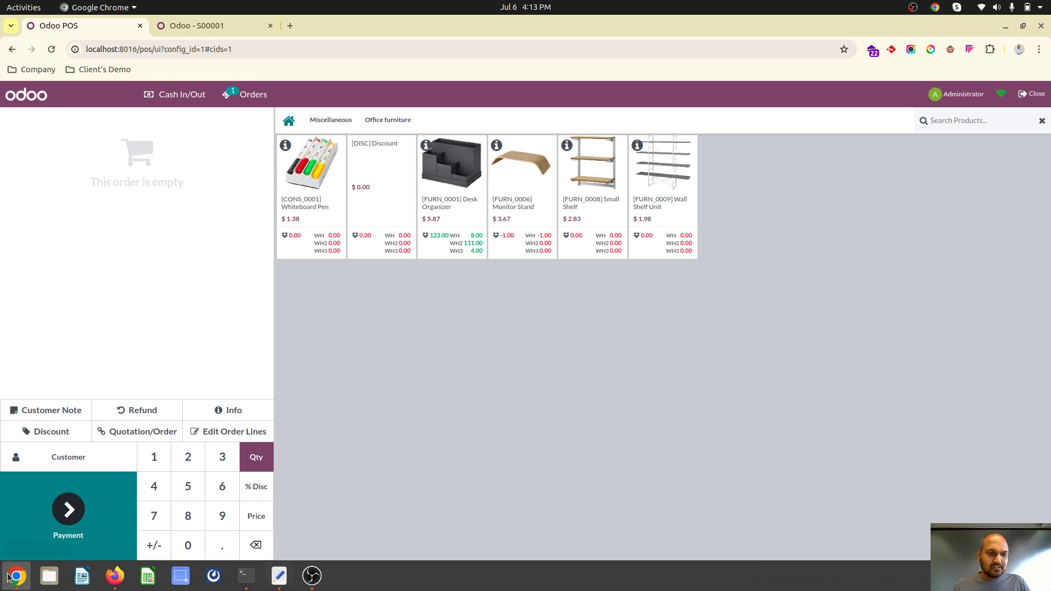